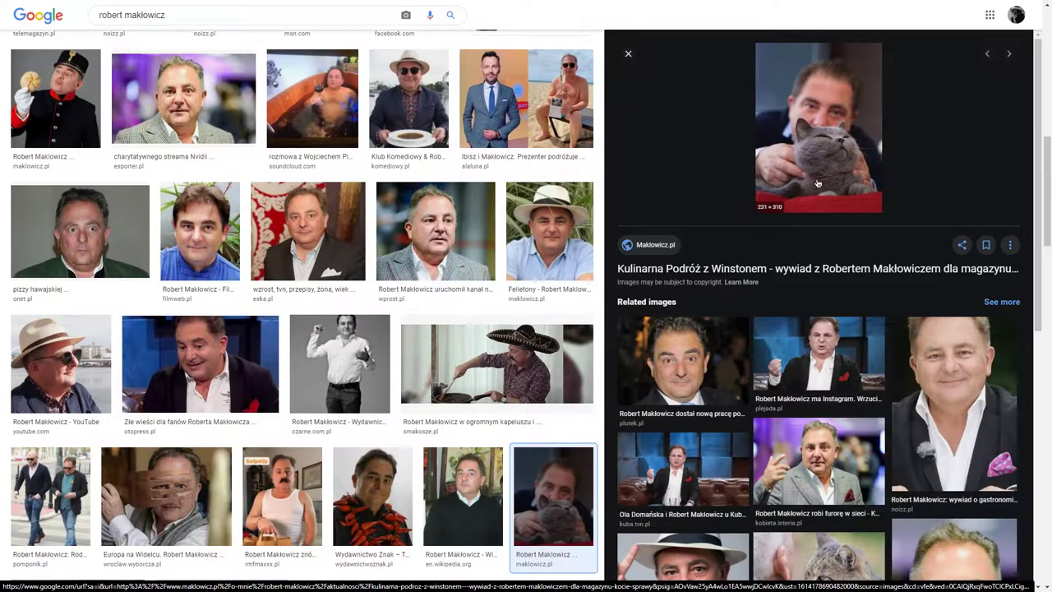
- Save the image of the man holding the grey cat as a JPEG named "makłowicz z kotkiem"
right_click(820, 149)
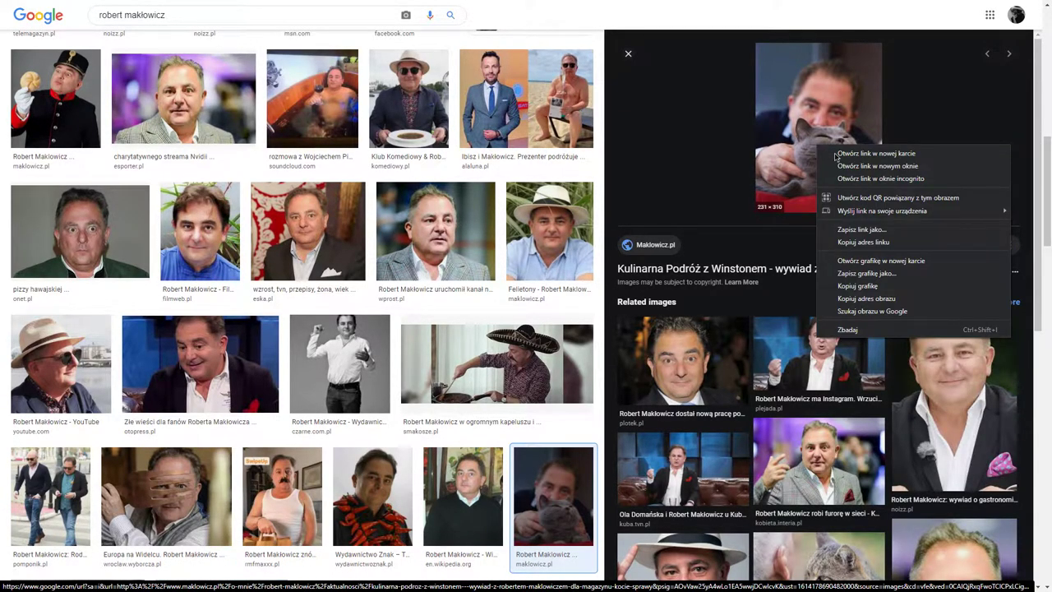
left_click(888, 276)
type("makłowicz z ko")
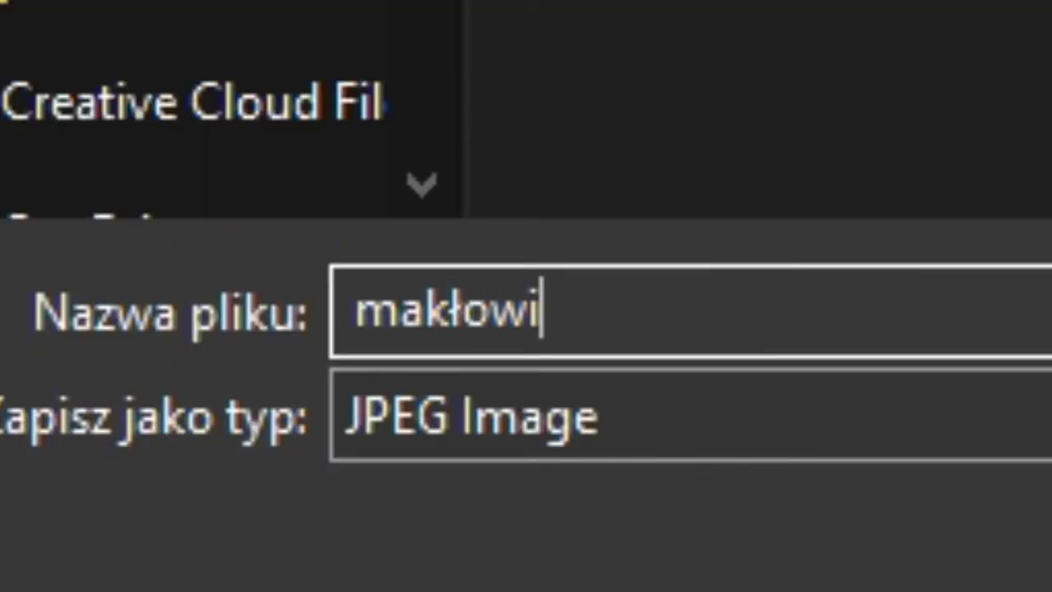
type("tkiem")
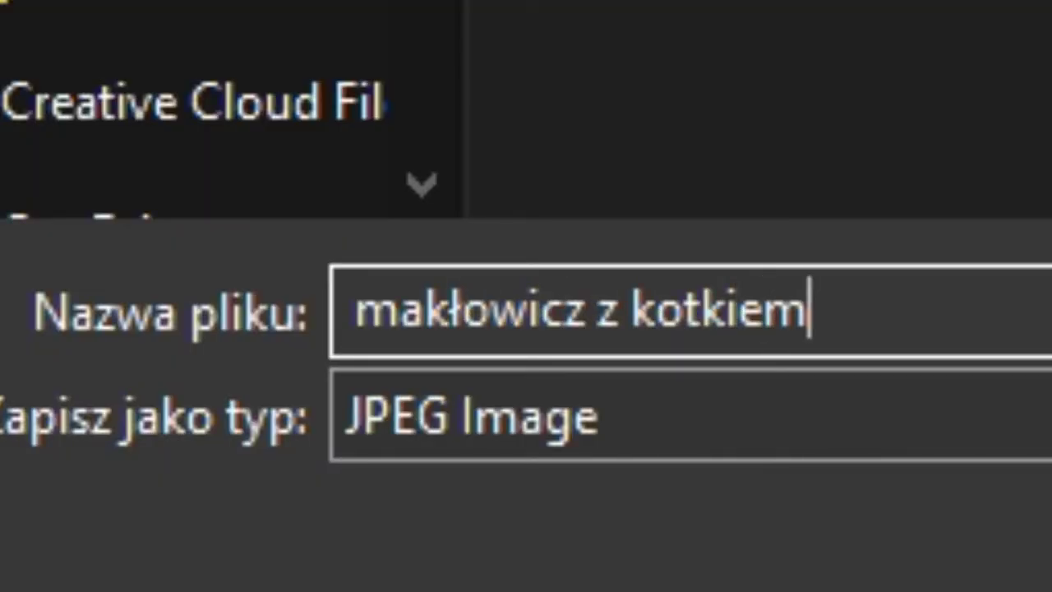
key("Return")
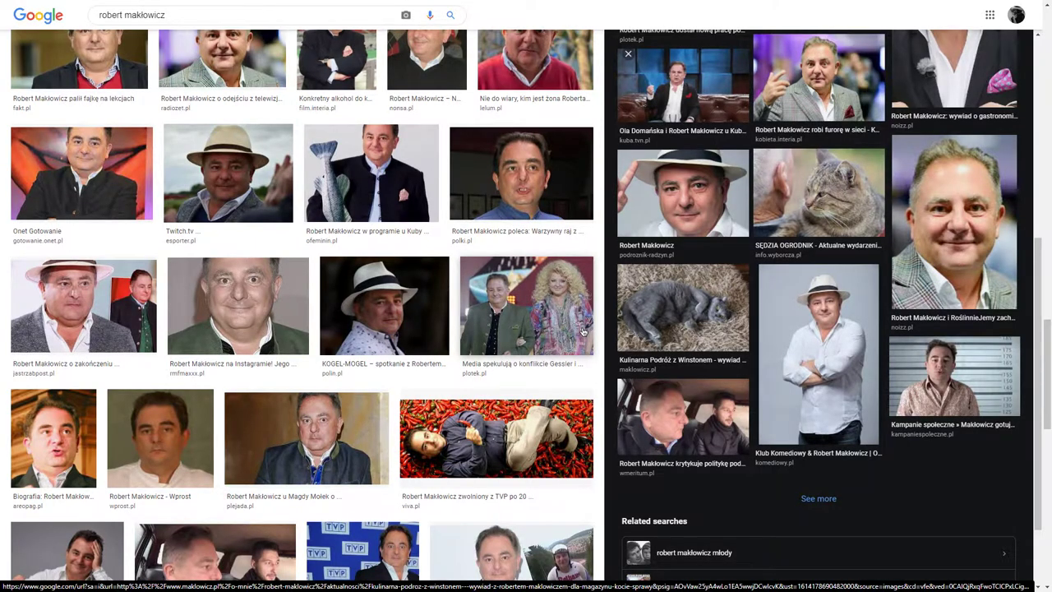
- Open the full-length related photo of the couple in the green jacket and patterned dress, and browse further image results
left_click(583, 331)
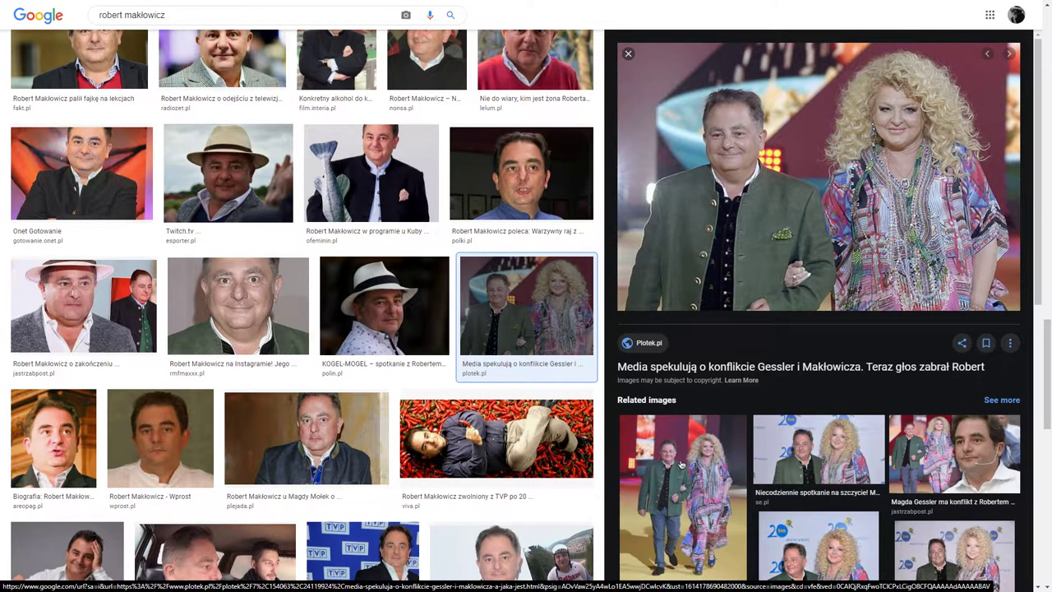
left_click(680, 464)
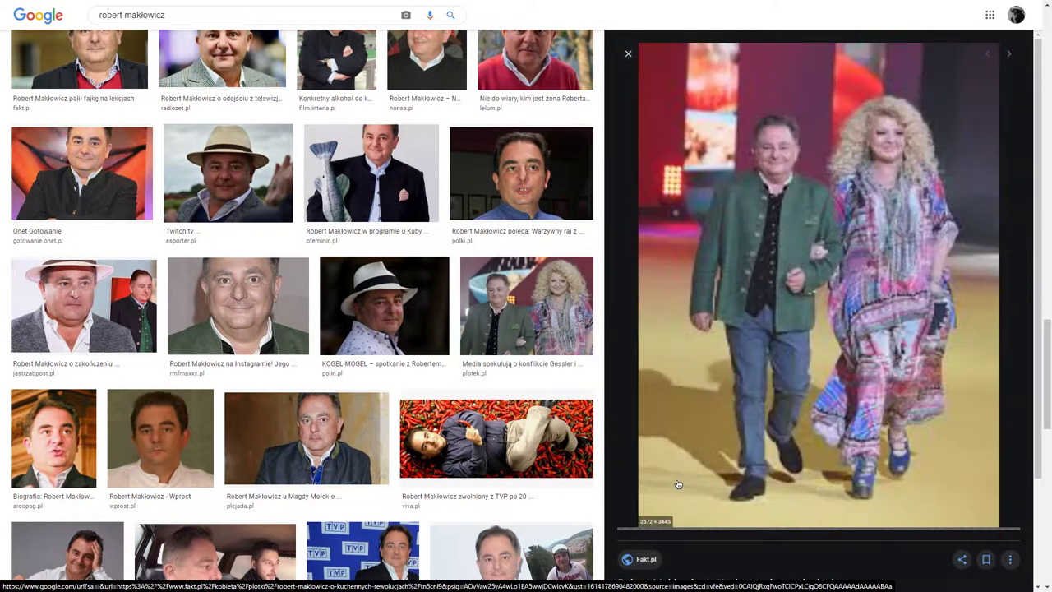
right_click(854, 282)
scroll(477, 328, "down", 10)
scroll(476, 329, "down", 15)
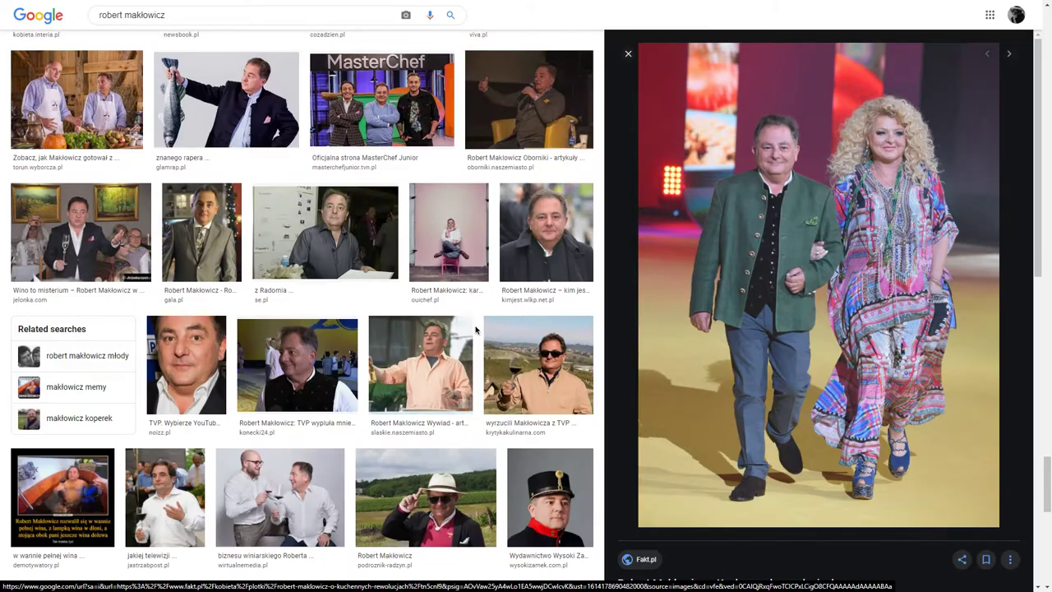
scroll(475, 329, "down", 10)
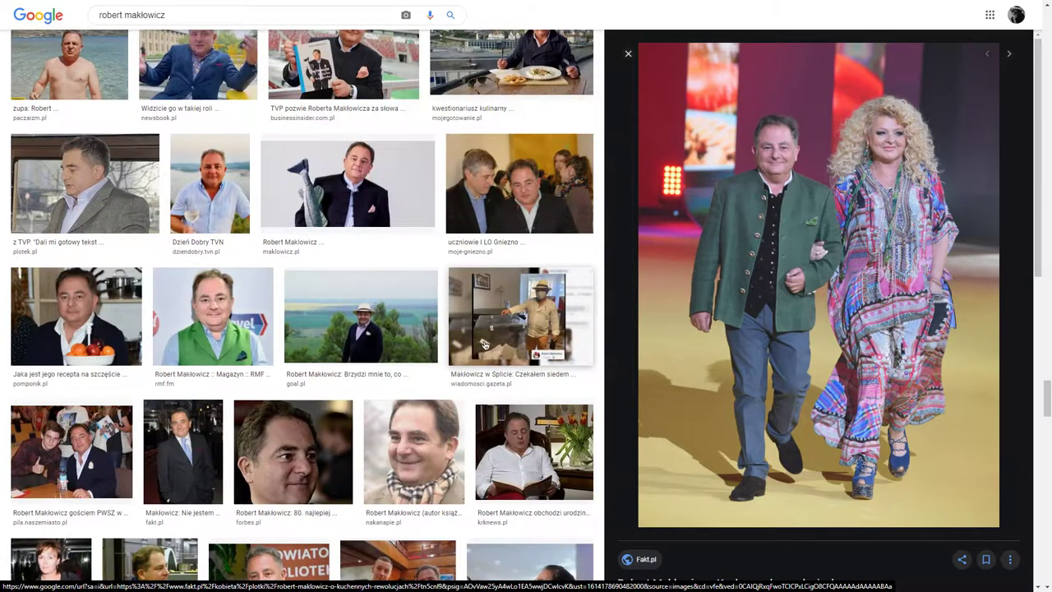
scroll(484, 343, "down", 5)
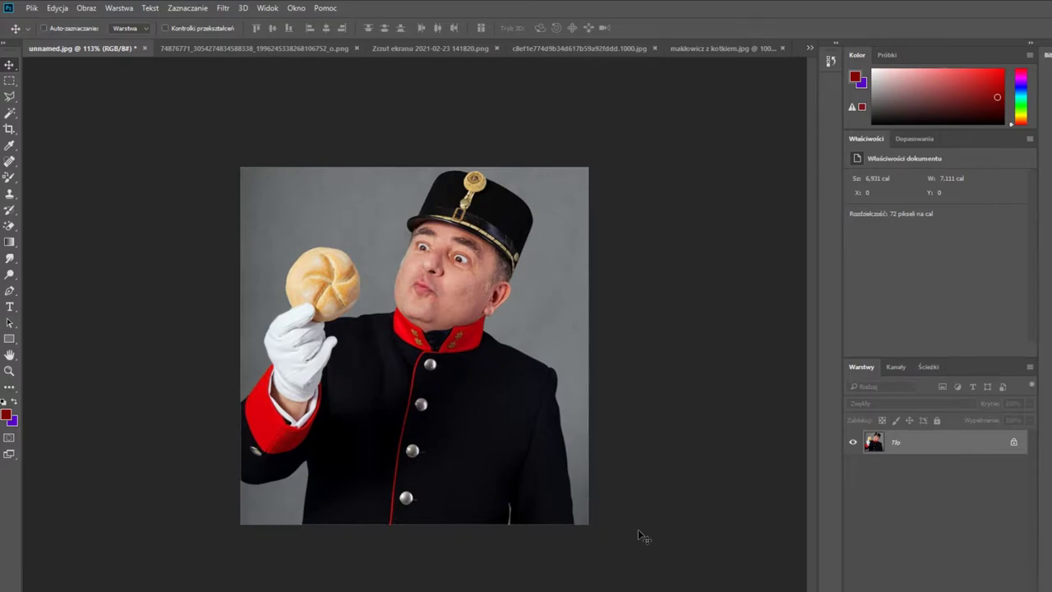
- Switch to makłowicz z kotkiem.jpg in Photoshop and unlock its background layer
key("ctrl+z")
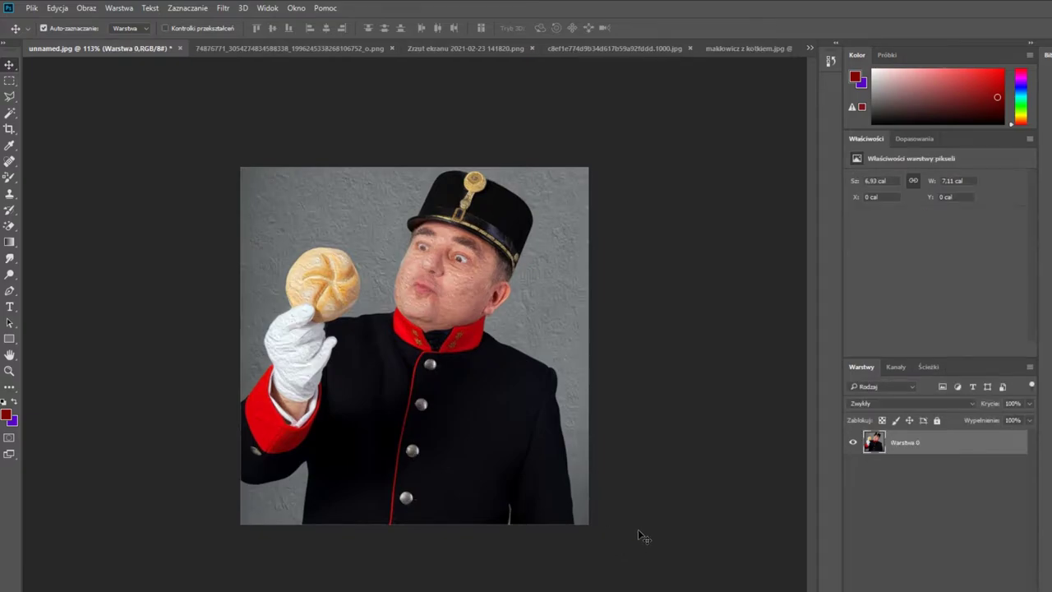
left_click(271, 49)
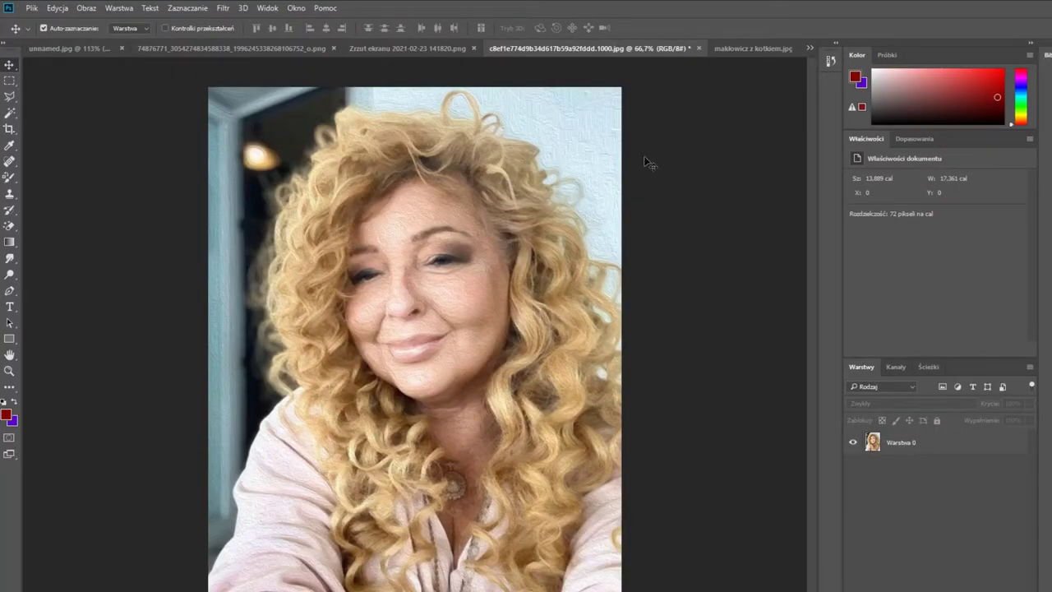
key("ctrl+Tab")
left_click(1016, 444)
- Apply the Oil Paint filter (Farba olejna) to the photo with the cat, adjusting its brush settings
left_click(233, 8)
mouse_move(271, 192)
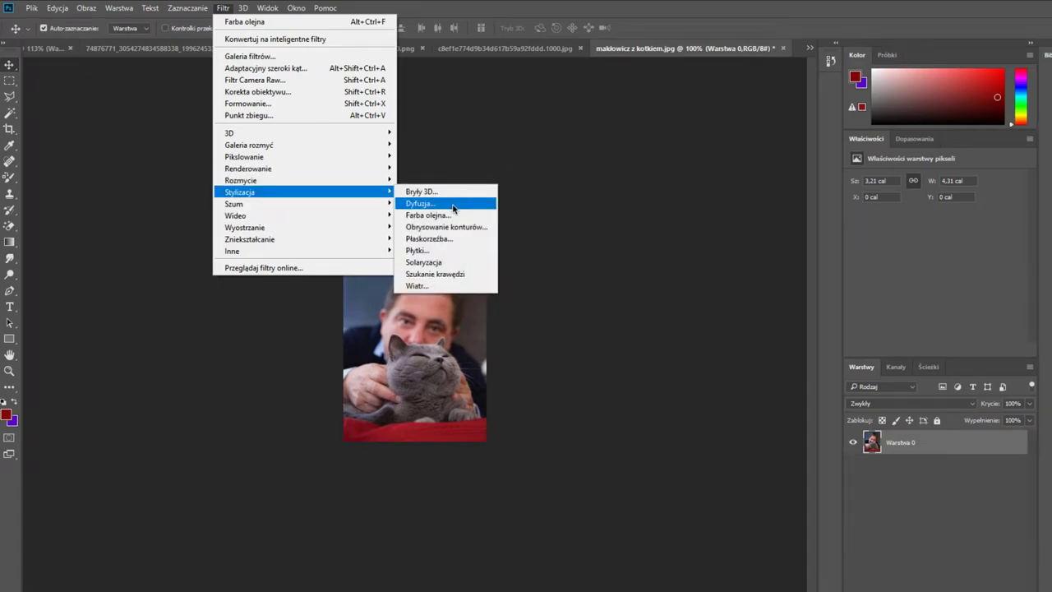
left_click(444, 215)
left_click(530, 240)
mouse_move(522, 352)
left_mouse_down()
mouse_move(563, 352)
mouse_move(509, 354)
left_mouse_up()
left_click_drag(582, 383, 523, 384)
left_click(656, 114)
left_click(659, 111)
scroll(441, 425, "up", 3)
scroll(439, 385, "down", 2)
scroll(438, 381, "up", 2)
scroll(442, 382, "down", 3)
scroll(444, 382, "down", 1)
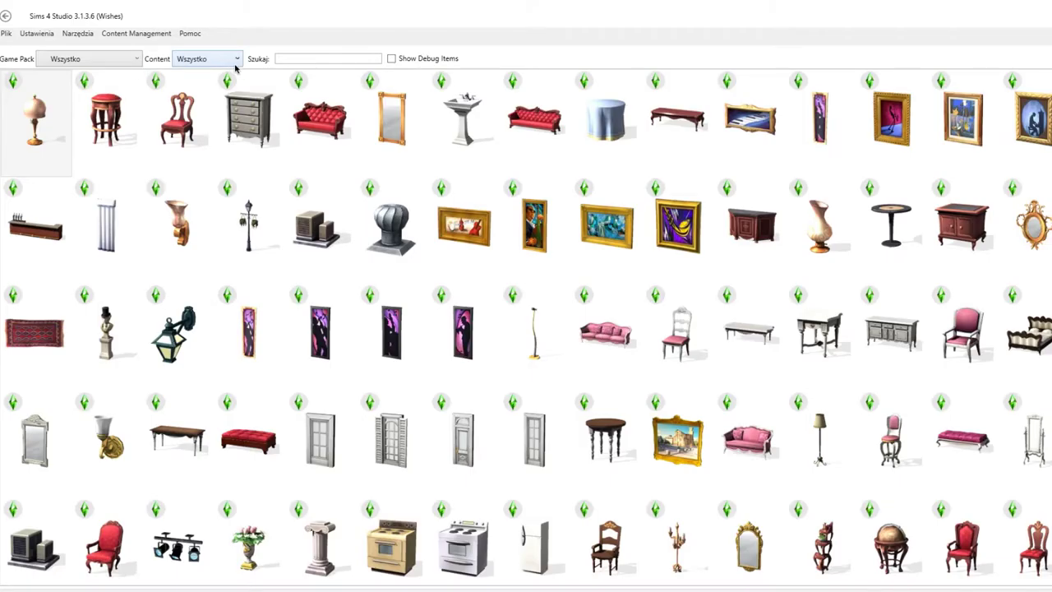
- In Sims 4 Studio, limit the object catalogue to Game content and select the gold-framed saxophone silhouette painting
left_click(236, 62)
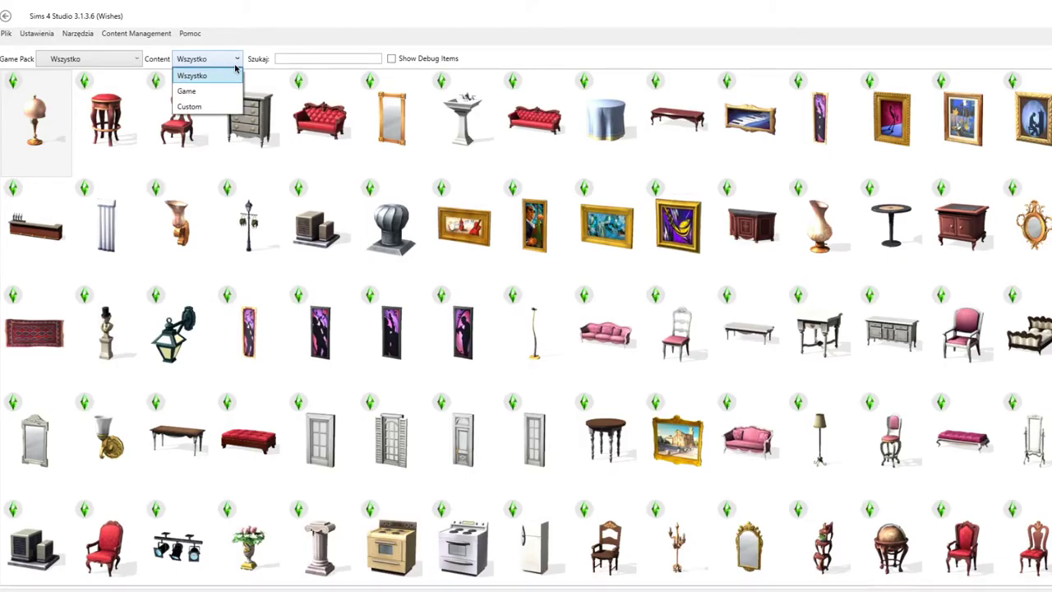
left_click(196, 91)
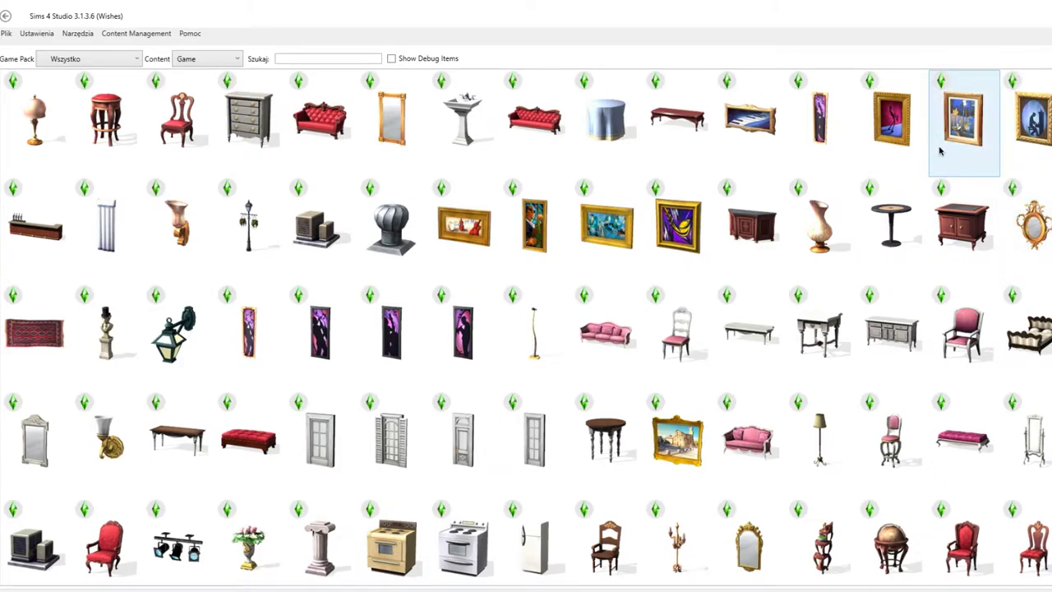
left_click(907, 140)
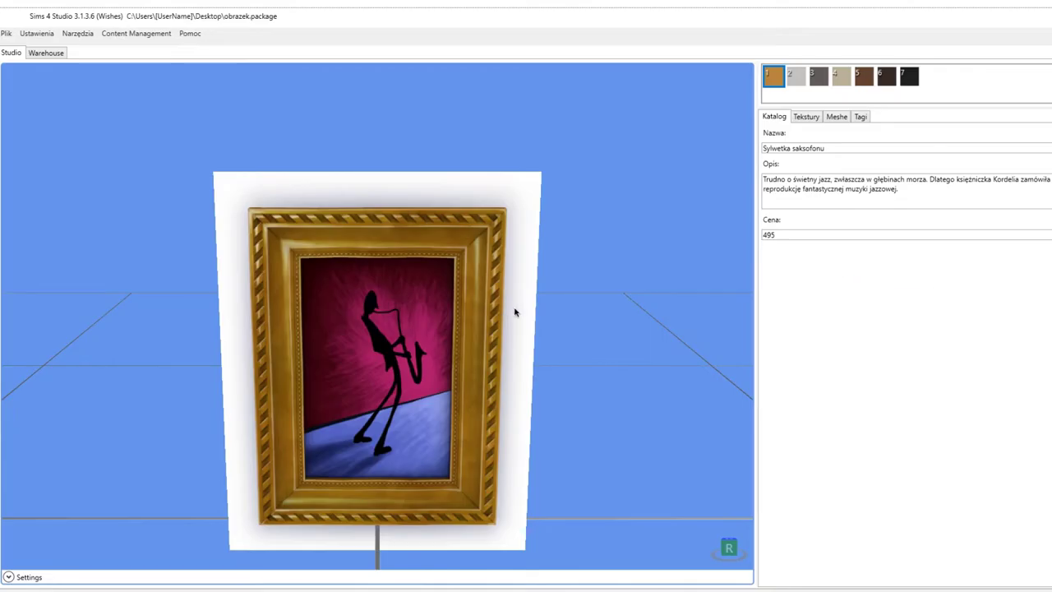
- Preview the saxophone painting's frame colour swatches 4, 5 and 2 on the 3D model
mouse_move(515, 308)
left_mouse_down()
mouse_move(410, 231)
mouse_move(629, 183)
mouse_move(541, 261)
left_mouse_up()
scroll(536, 259, "up", 2)
left_click(839, 80)
left_click(864, 80)
scroll(685, 240, "up", 3)
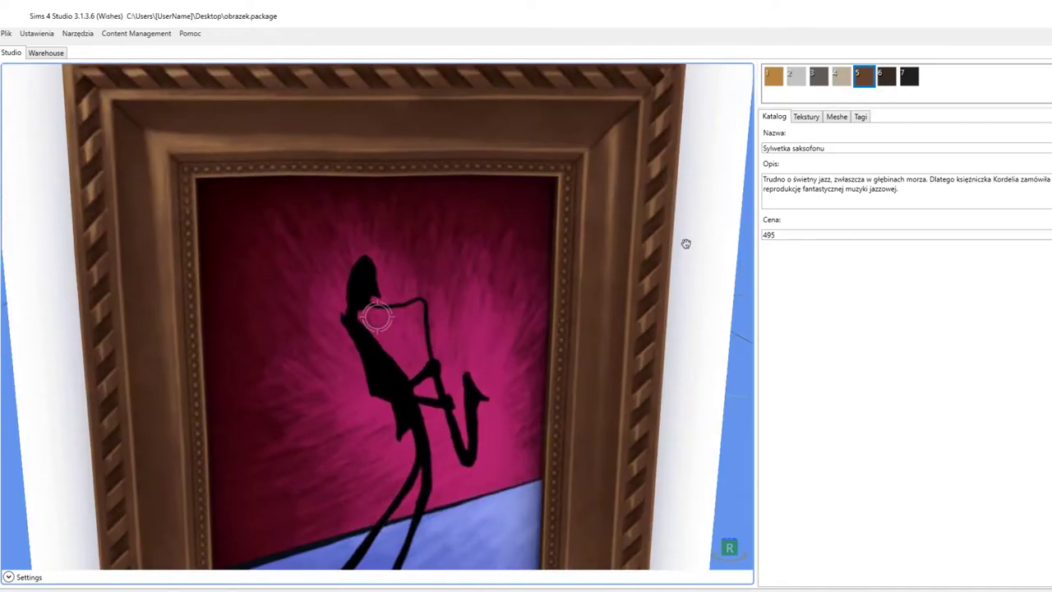
left_click(796, 77)
mouse_move(723, 87)
left_mouse_down()
mouse_move(638, 164)
mouse_move(723, 123)
mouse_move(594, 51)
mouse_move(319, 3)
mouse_move(493, 140)
mouse_move(239, 193)
left_mouse_up()
mouse_move(435, 227)
left_mouse_down()
mouse_move(545, 168)
mouse_move(393, 122)
mouse_move(263, 211)
mouse_move(434, 409)
mouse_move(302, 403)
mouse_move(738, 139)
left_mouse_up()
scroll(263, 212, "down", 4)
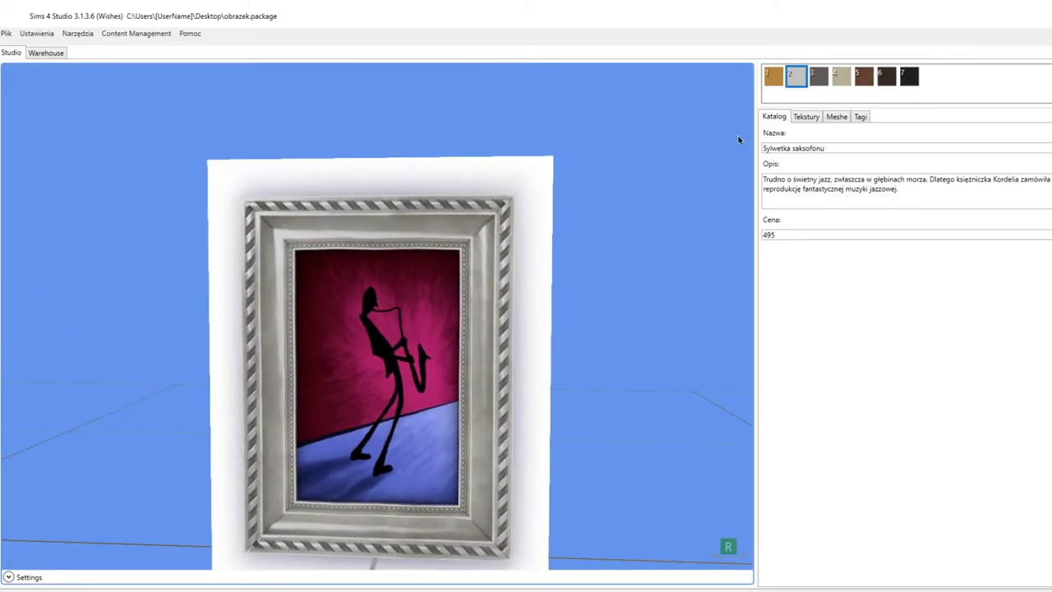
- Choose the gold frame swatch 1 and export its texture as obraz.png
left_click(776, 79)
left_click_drag(612, 188, 521, 104)
left_click(808, 119)
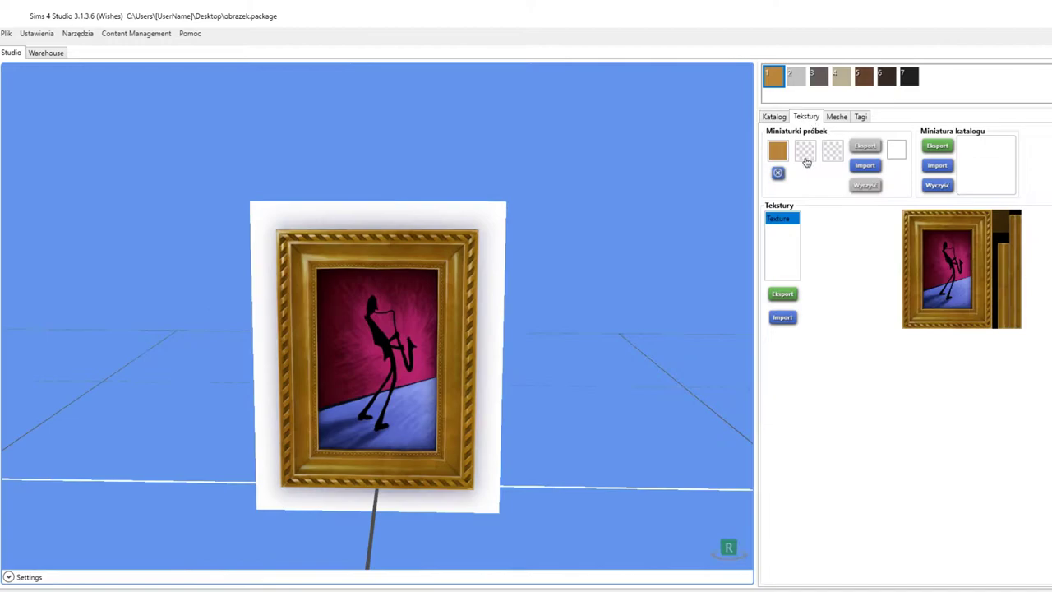
left_click(786, 295)
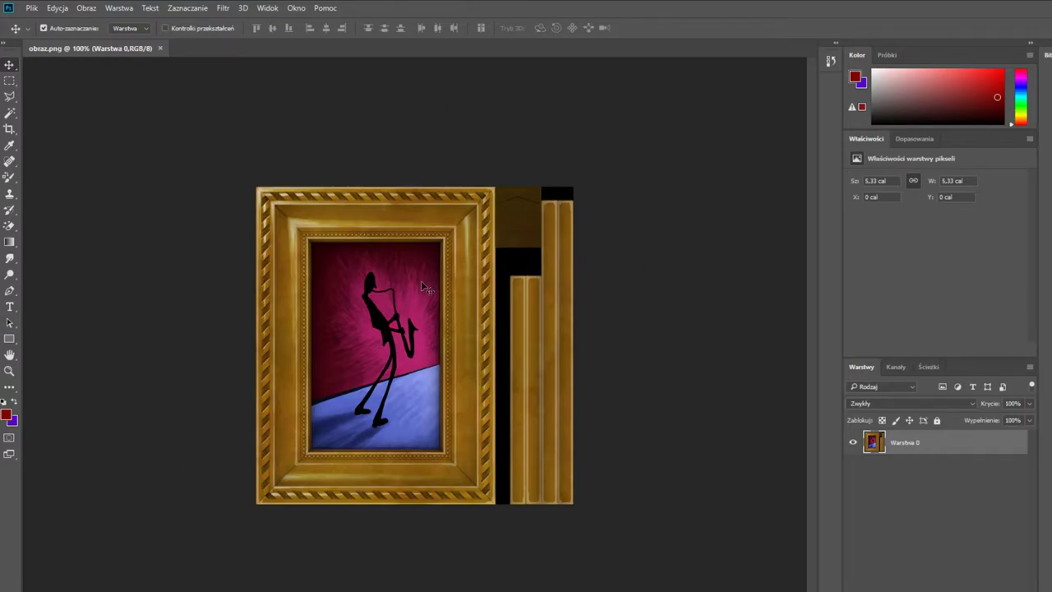
- In Photoshop, outline the saxophone picture inside the gold frame with the Polygonal Lasso and delete it, leaving the frame opening transparent
scroll(435, 246, "up", 3)
scroll(204, 368, "up", 1)
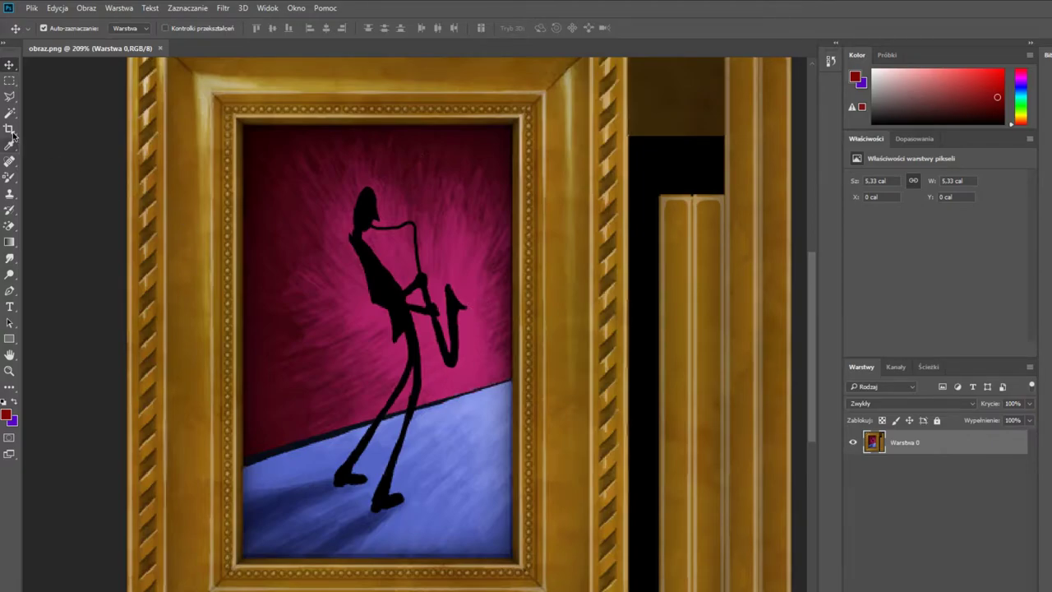
left_click(10, 96)
scroll(319, 538, "up", 3)
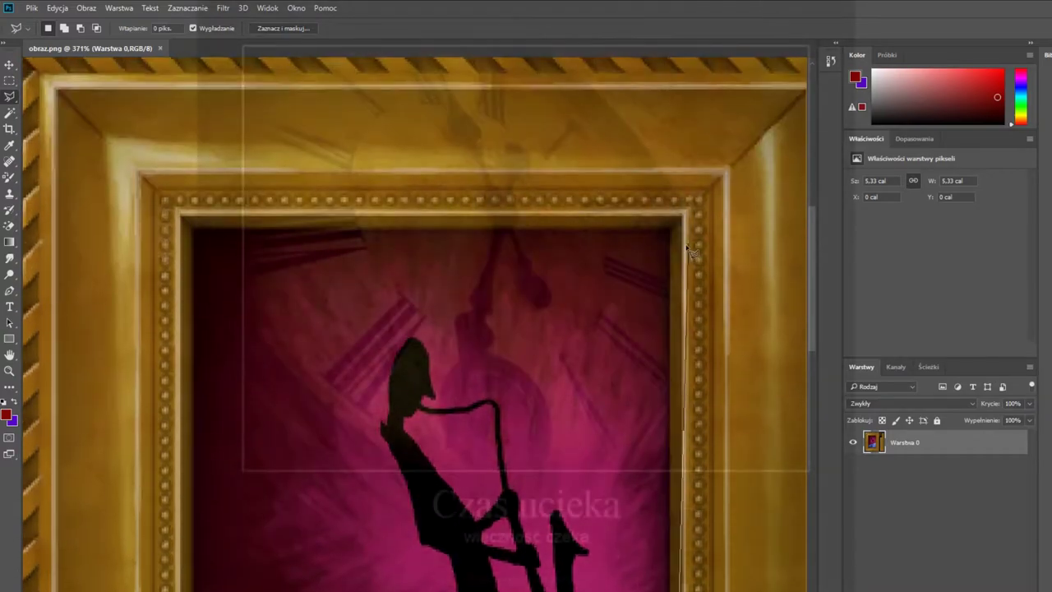
left_click(195, 231)
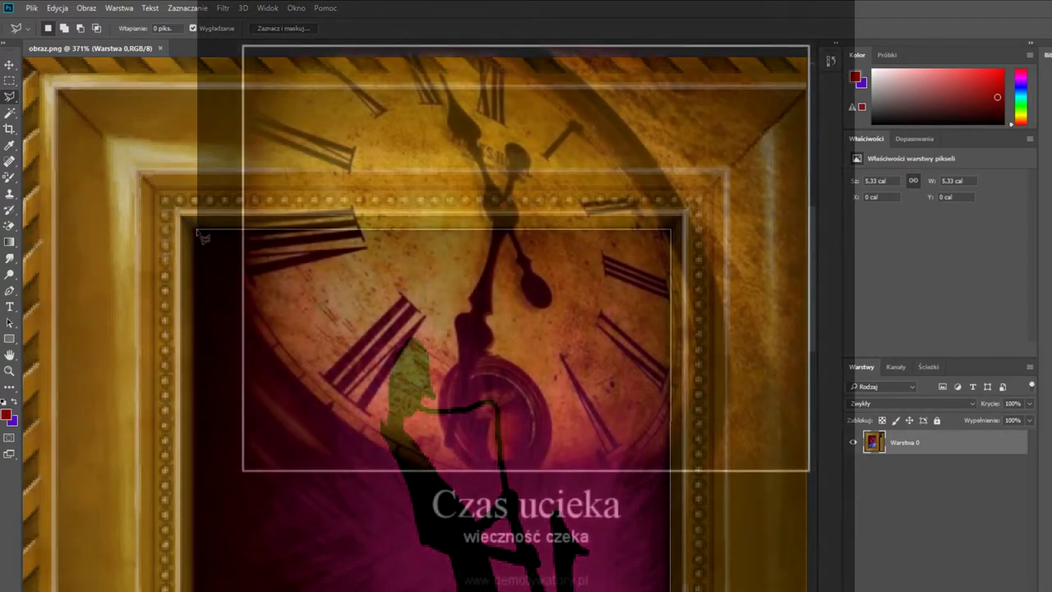
scroll(177, 329, "down", 5)
left_click(193, 467)
scroll(195, 469, "down", 4)
key("Delete")
key("ctrl+d")
scroll(246, 164, "up", 4)
scroll(321, 154, "down", 2)
scroll(288, 155, "up", 4)
scroll(236, 149, "up", 3)
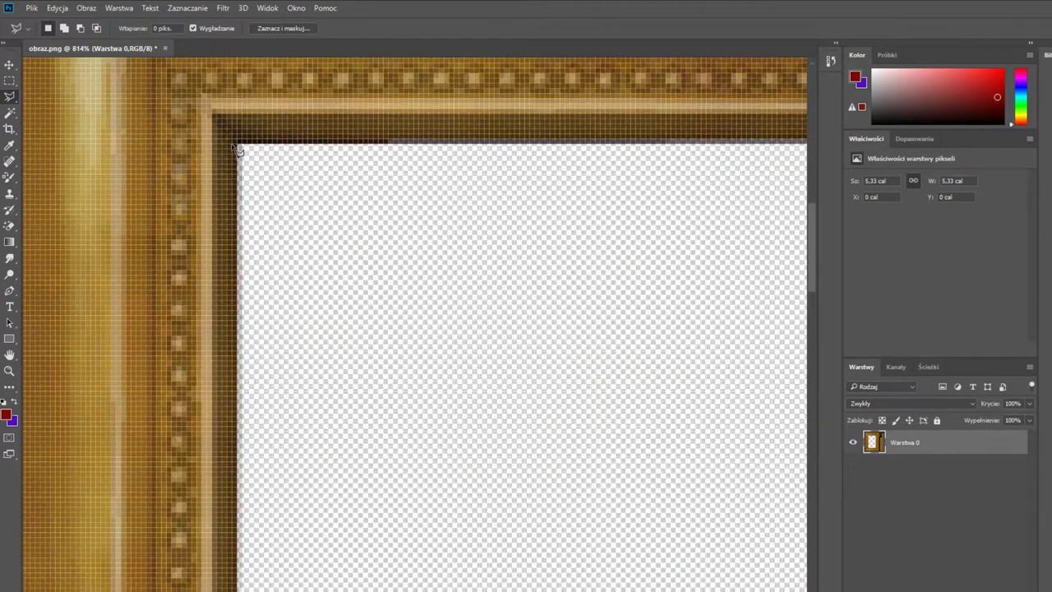
scroll(241, 150, "down", 5)
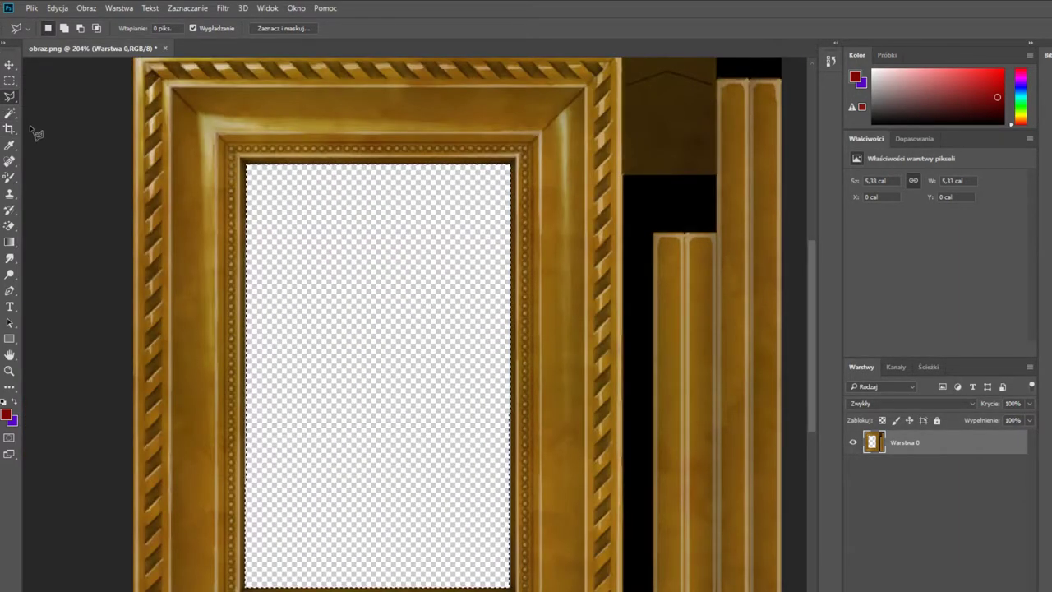
- Place the oil-painted image makłowicz z kotkiem.png into the frame document
left_click(31, 8)
left_click(31, 8)
left_click(32, 8)
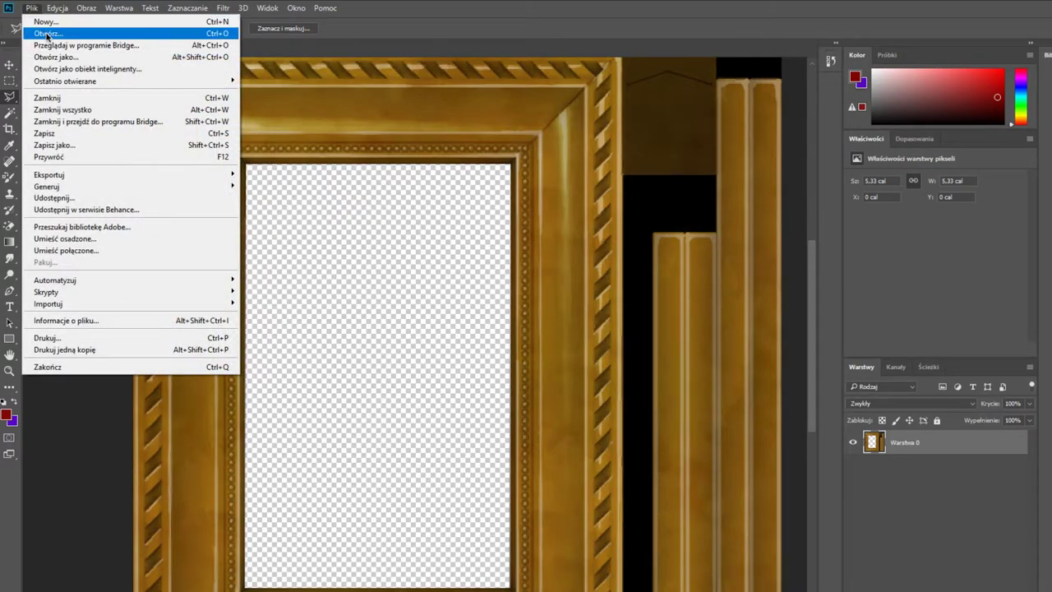
left_click(47, 34)
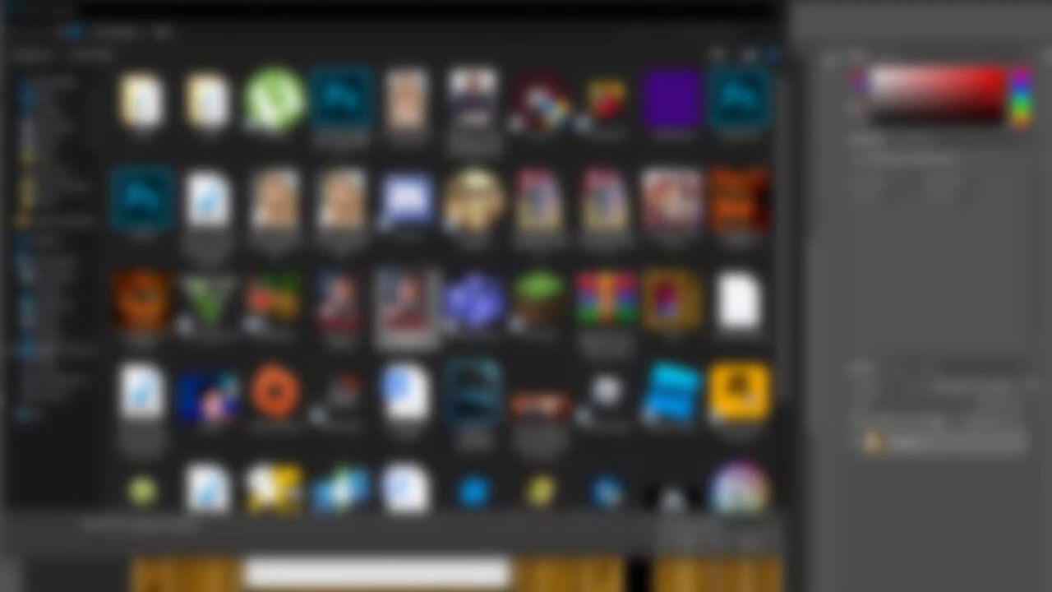
double_click(407, 300)
key("v")
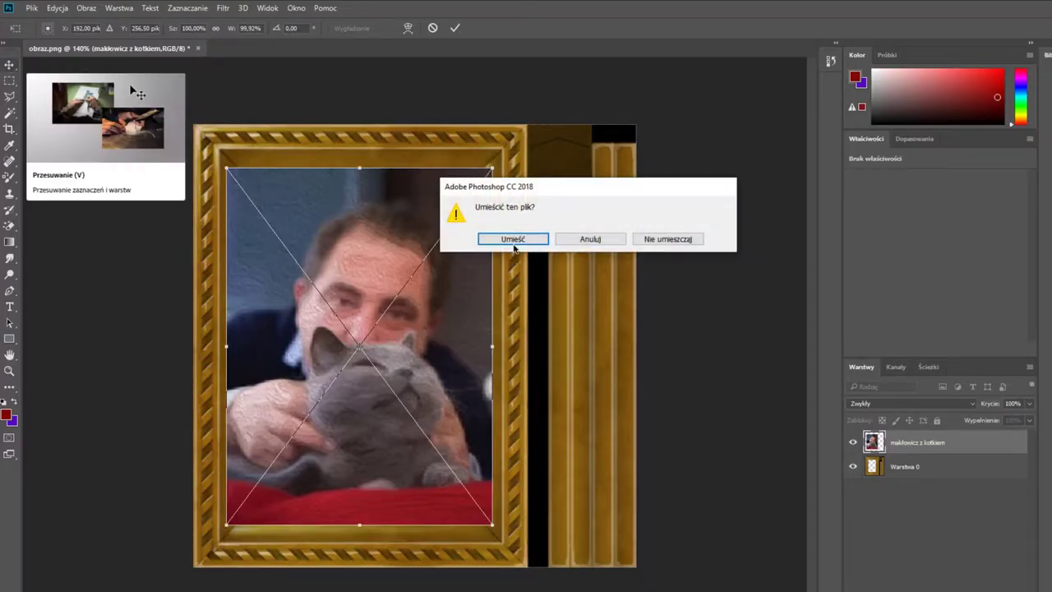
left_click(513, 240)
- Move the makłowicz z kotkiem layer below the frame layer Warstwa 0
left_click_drag(946, 446, 933, 483)
scroll(379, 349, "up", 1)
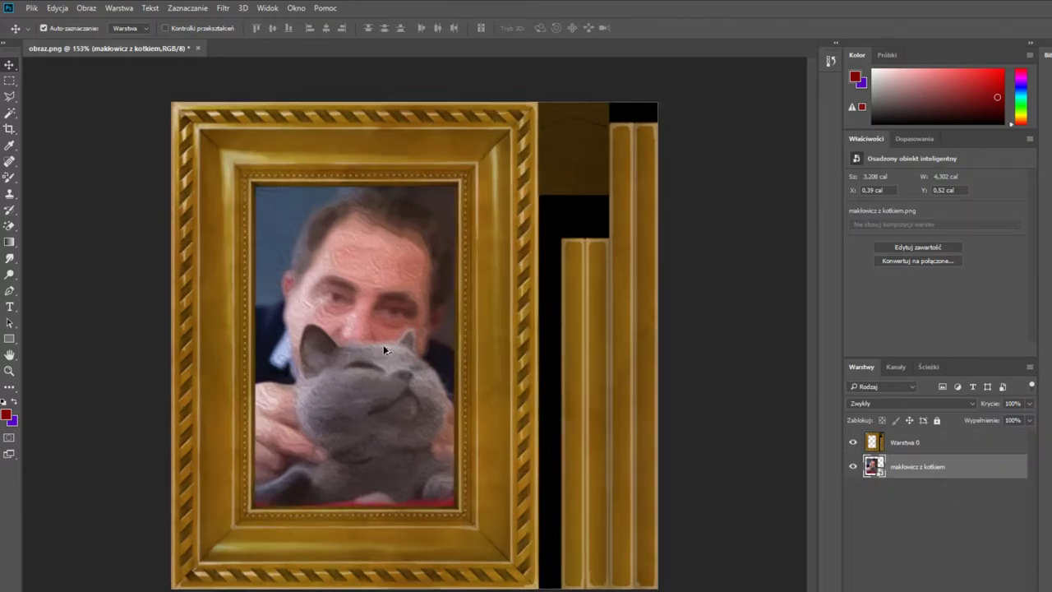
scroll(380, 349, "down", 1)
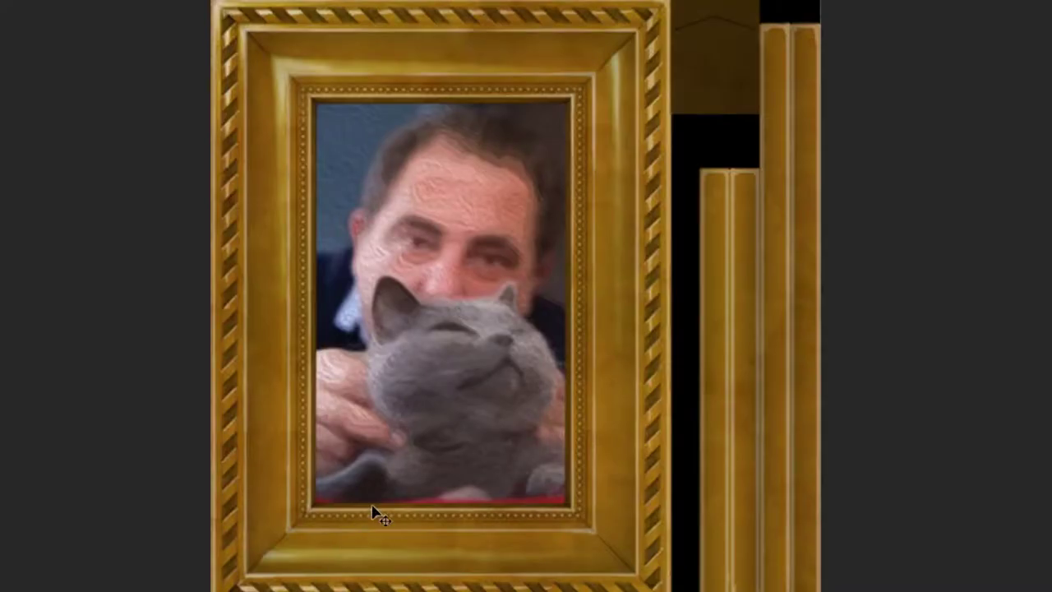
- Scale the placed portrait down to about 2.55 × 3.73 inches and fit it inside the frame opening
scroll(447, 416, "up", 2)
key("ctrl+t")
left_click_drag(503, 545, 478, 514)
left_click_drag(488, 340, 478, 340)
left_click_drag(384, 343, 396, 346)
left_click_drag(230, 342, 245, 343)
mouse_move(360, 161)
left_mouse_down()
mouse_move(371, 172)
mouse_move(361, 176)
left_mouse_up()
key("Return")
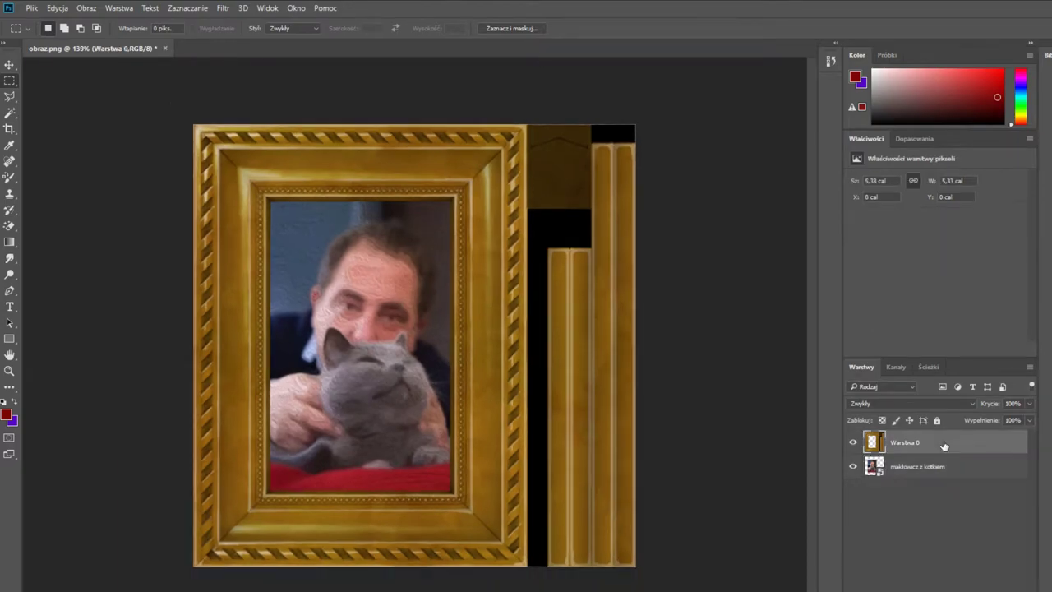
- Open the layer style settings of the frame layer Warstwa 0 and enable Bevel & Emboss (Faza i płaskorzeźba)
double_click(925, 444)
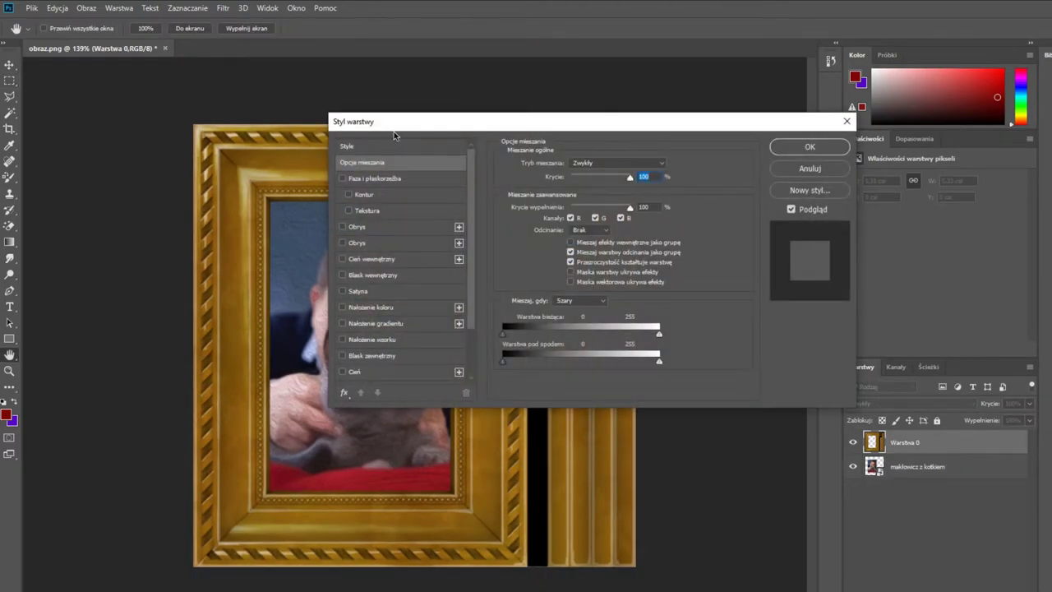
left_click_drag(392, 137, 664, 233)
left_click(618, 275)
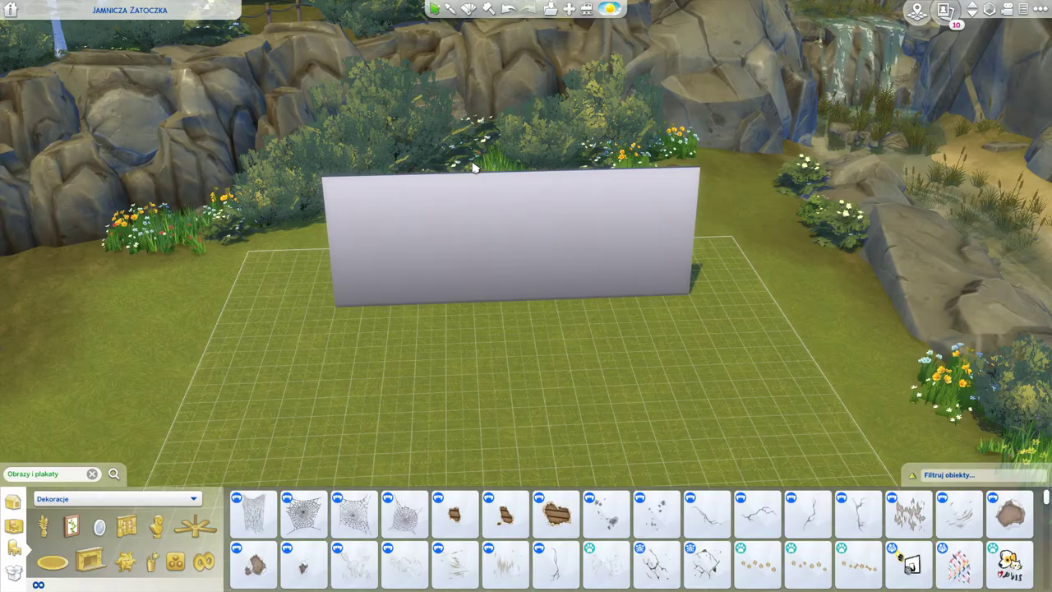
- In The Sims 4 build mode, filter the paintings and posters catalogue to custom content (Zawartość zmodyfikowana)
scroll(916, 559, "down", 10)
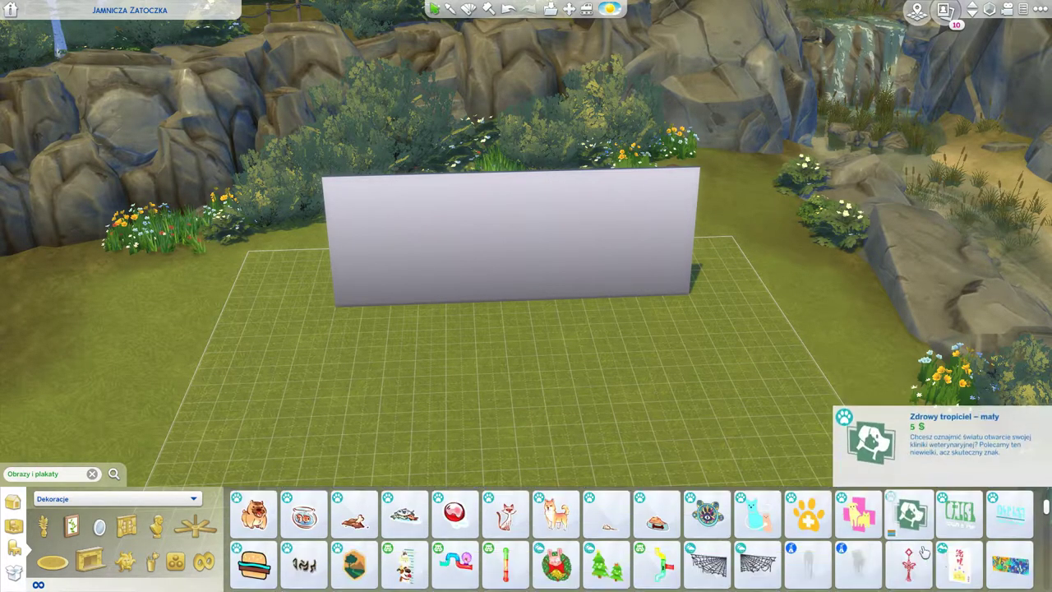
scroll(924, 549, "down", 3)
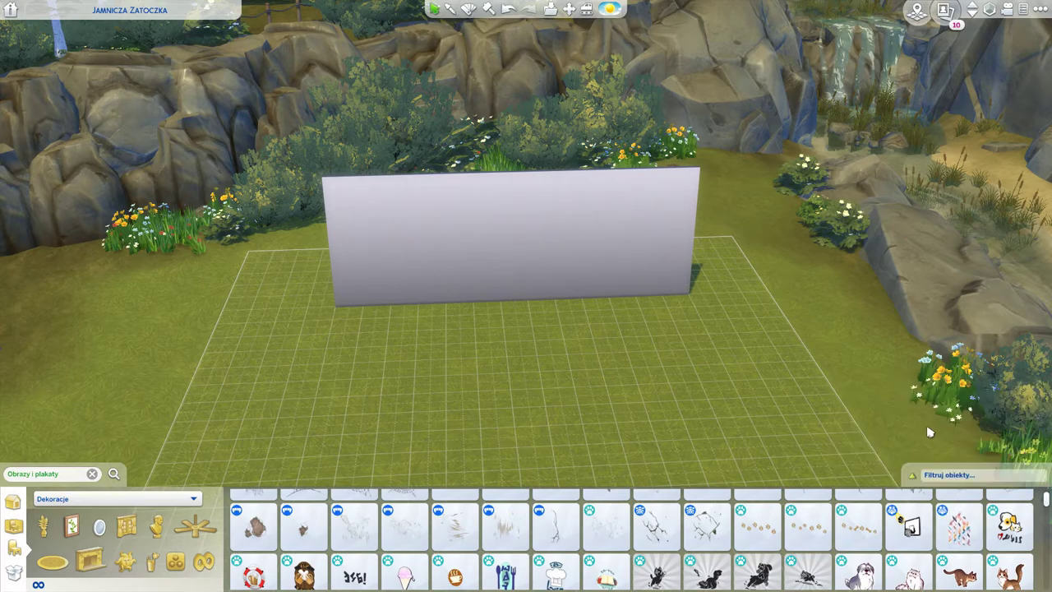
left_click(916, 477)
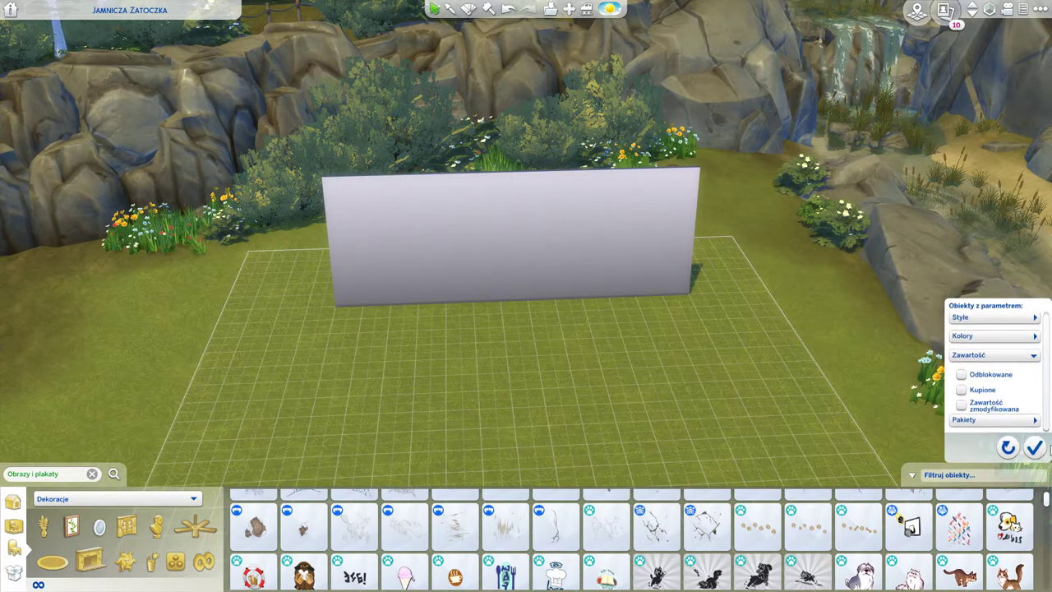
left_click(1008, 409)
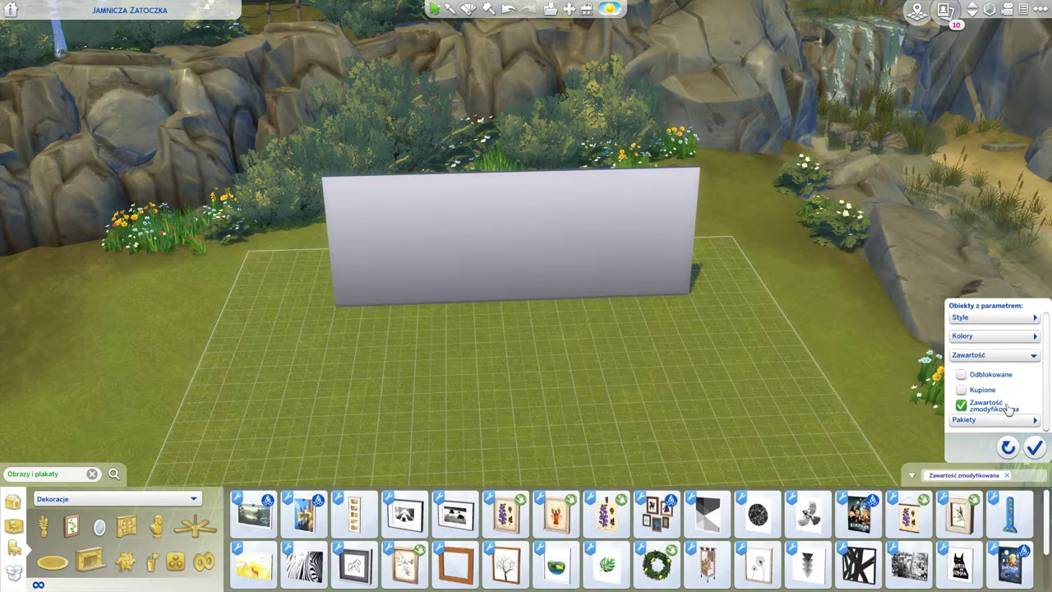
left_click(1037, 448)
- Hang the custom Królewska Madzia painting on the wall and examine it up close
scroll(882, 566, "down", 1)
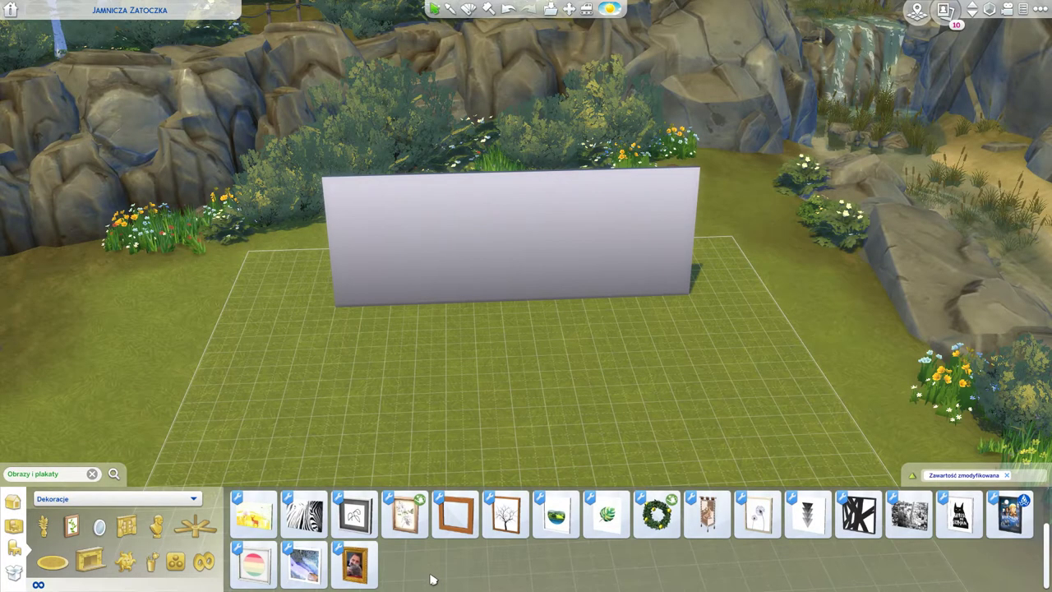
left_click(361, 571)
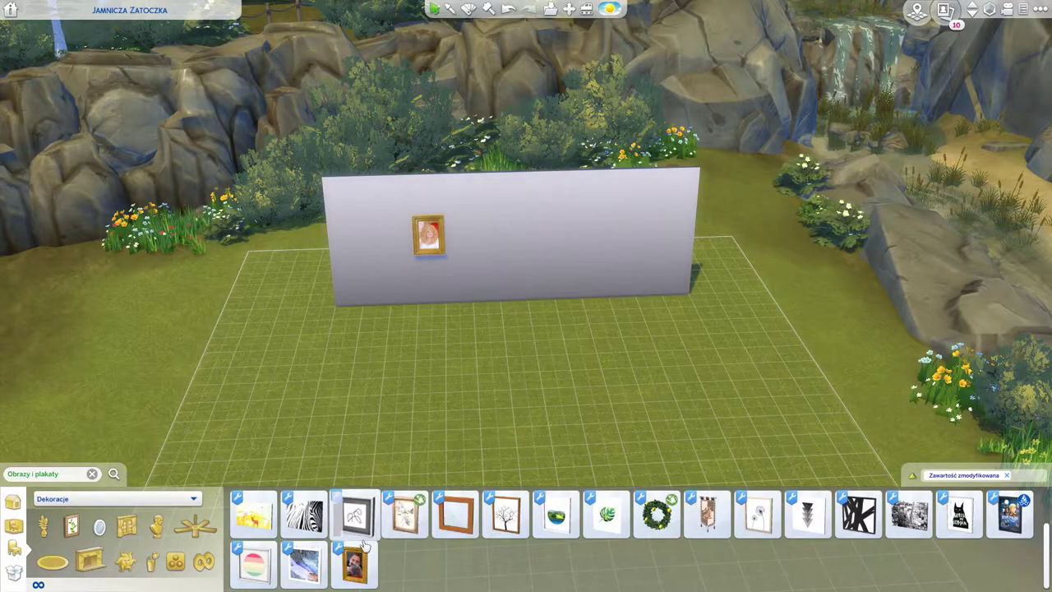
key("w")
scroll(551, 289, "up", 5)
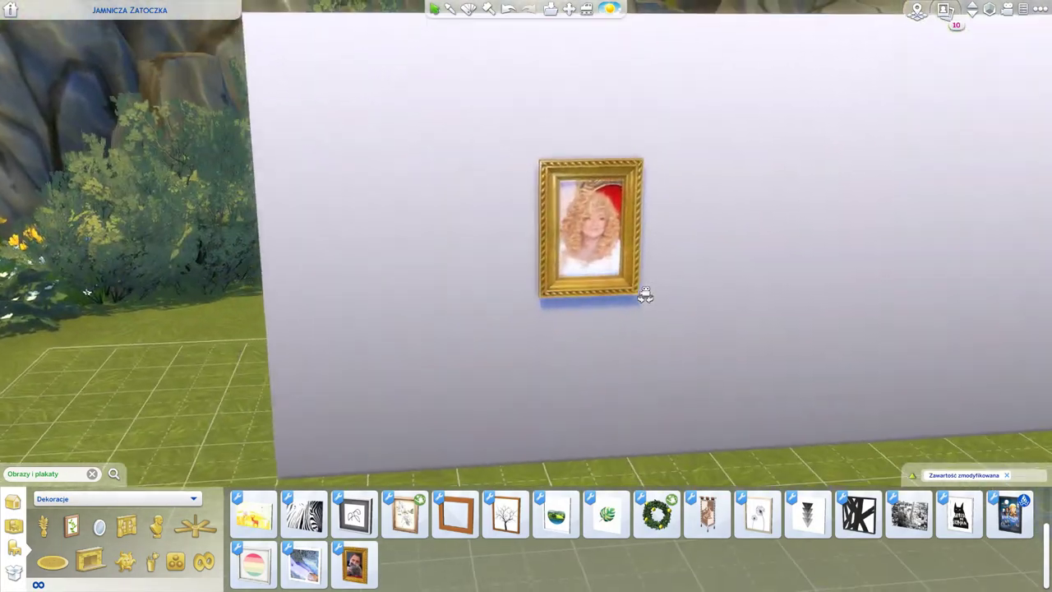
scroll(796, 301, "up", 3)
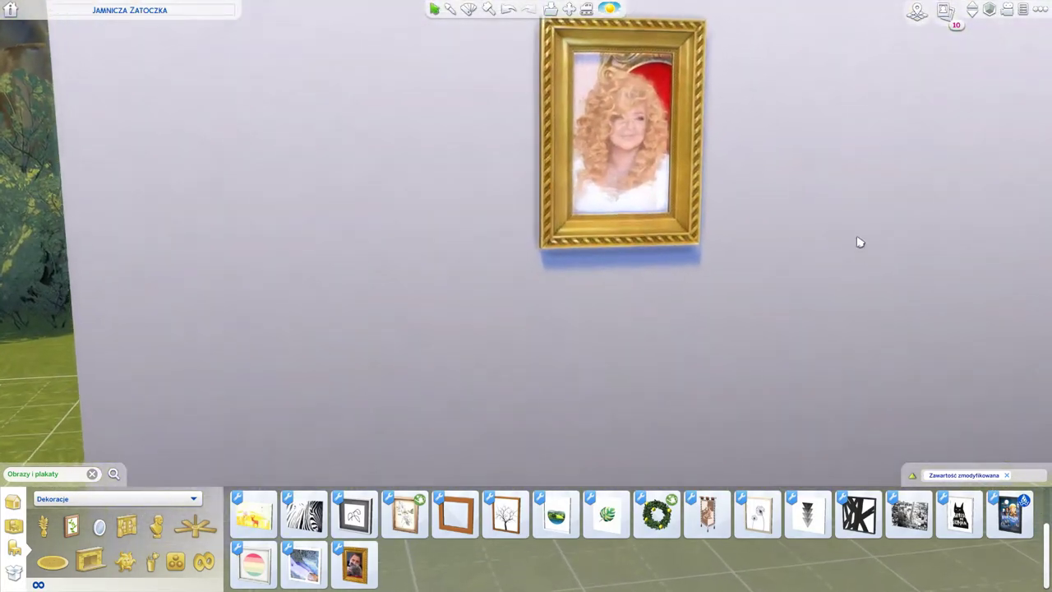
left_click_drag(819, 139, 819, 139)
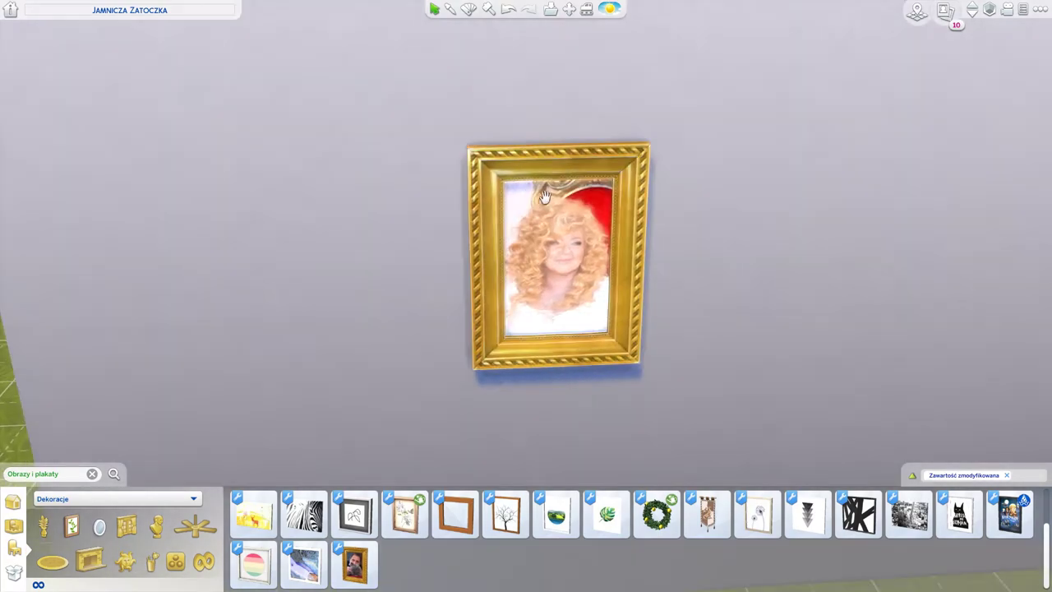
key("r")
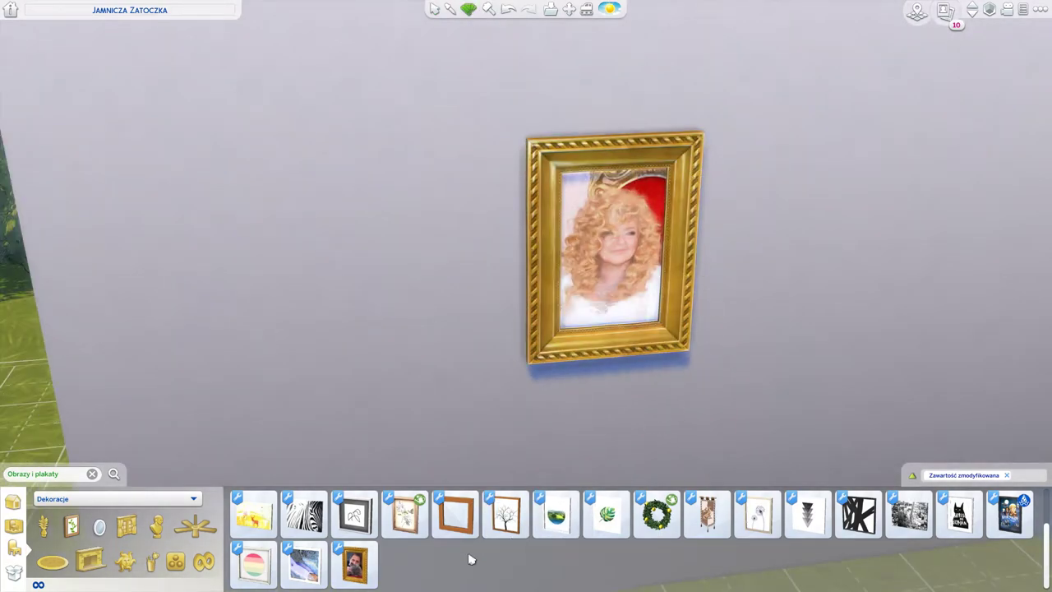
- Replace the custom content filter with the base game filter (Gra podstawowa)
mouse_move(354, 572)
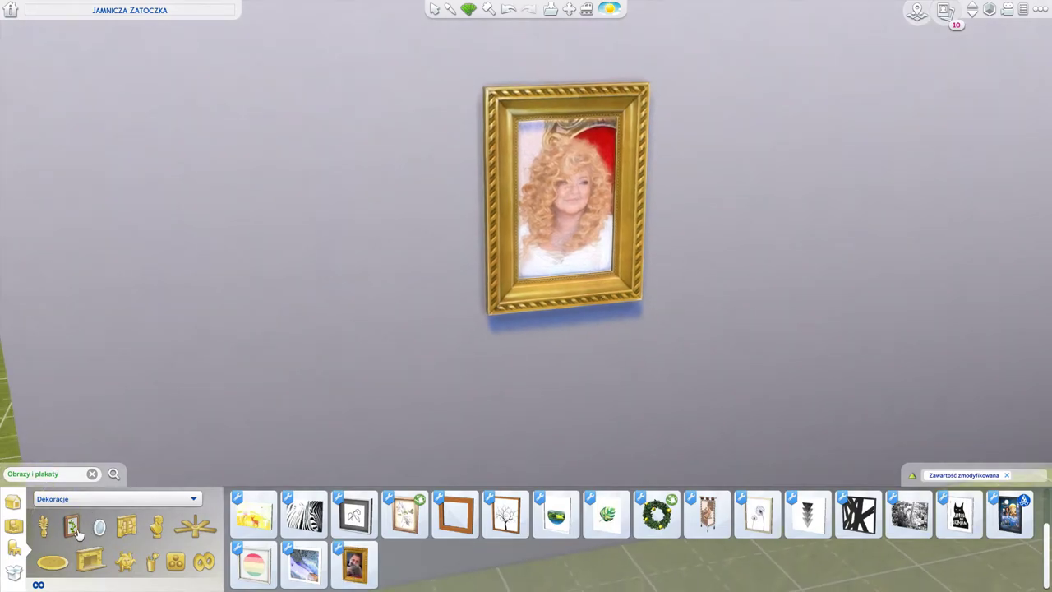
key("Escape")
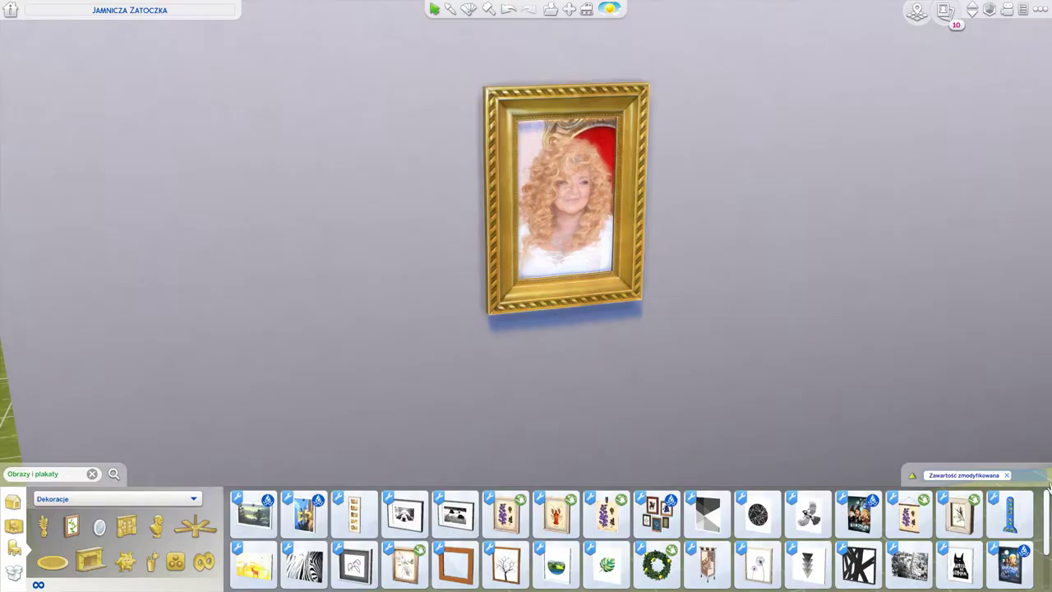
left_click(1005, 476)
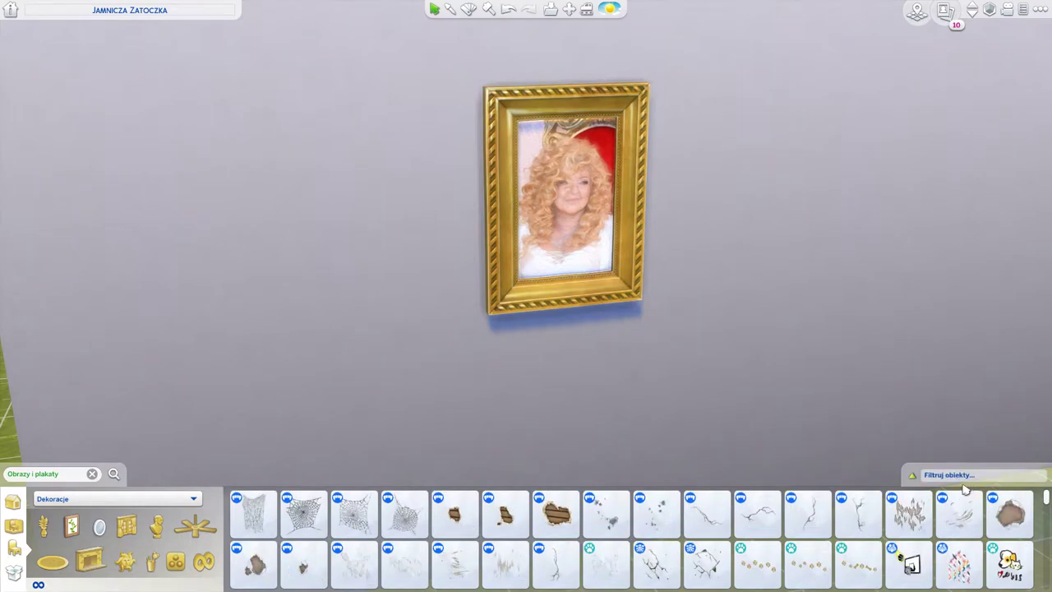
left_click(913, 479)
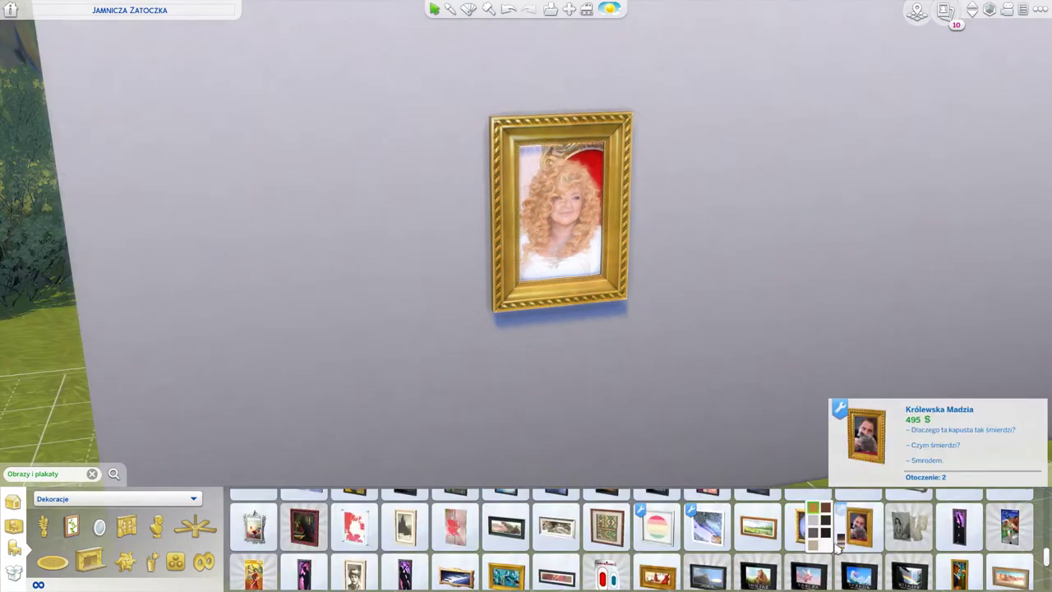
- Place copies of the Sylwetka saksofonu painting beside the first one, in a spaced row along the wall
left_click(815, 529)
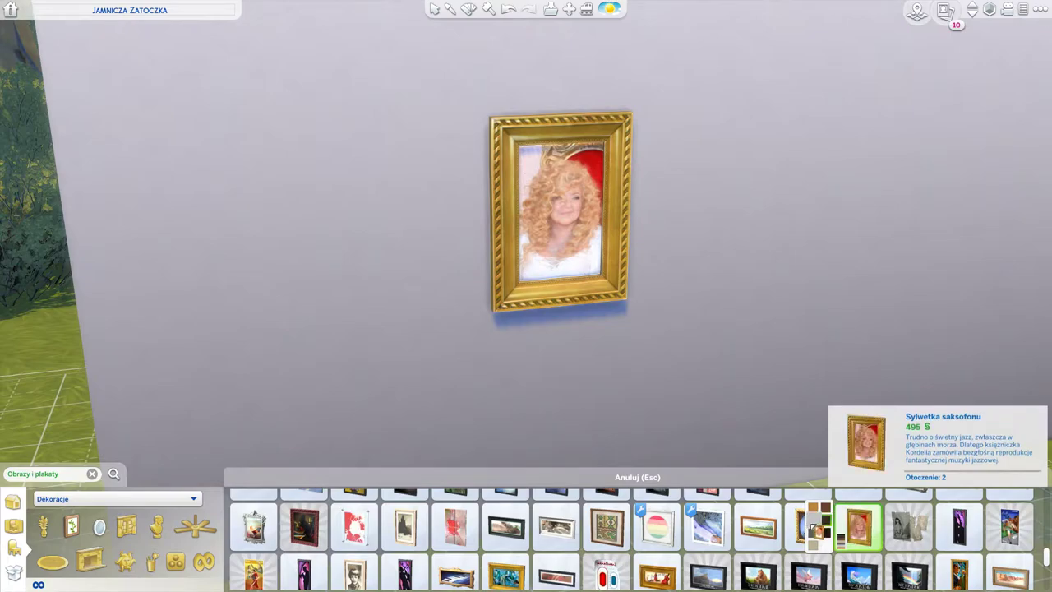
left_click(826, 515)
left_click(690, 244)
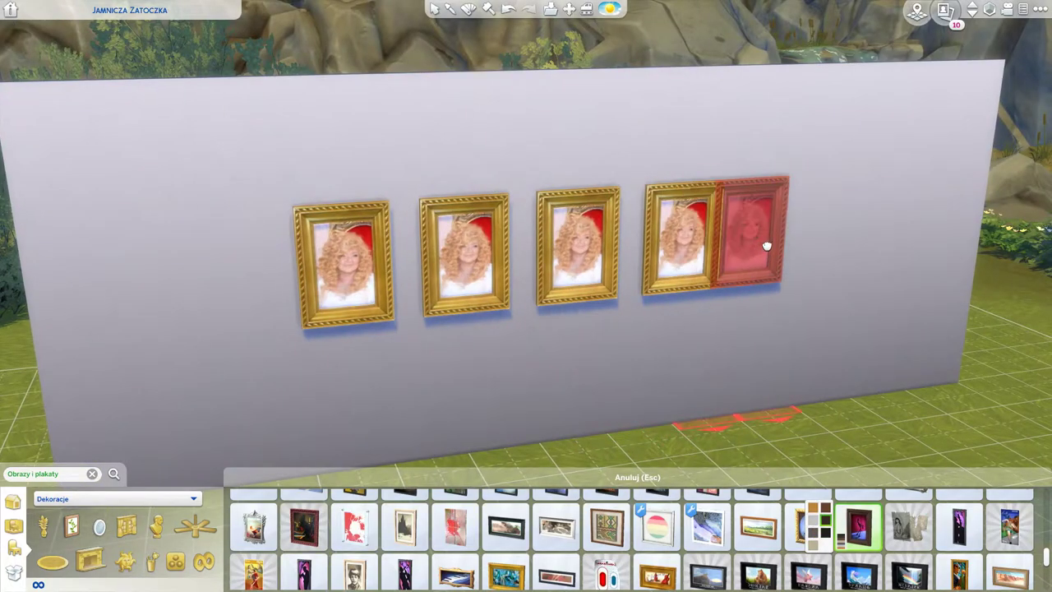
left_click(785, 240)
left_click(878, 248)
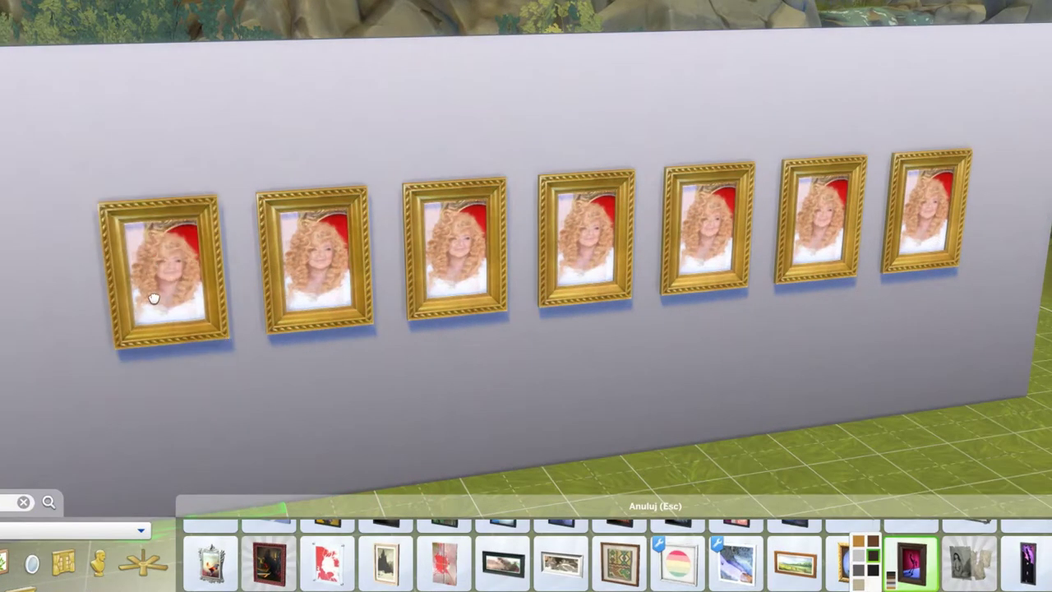
left_click(203, 297)
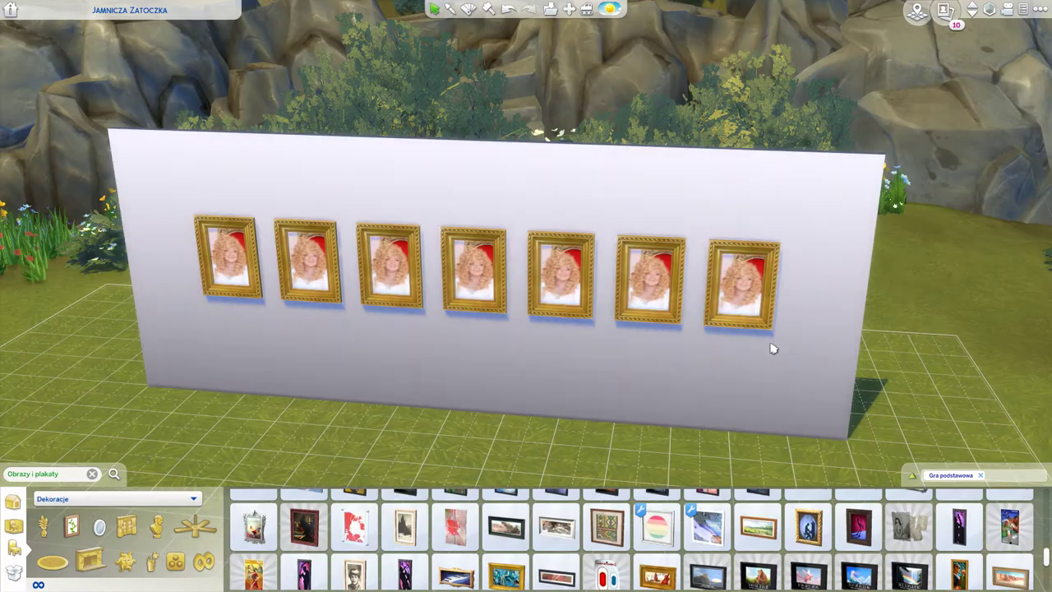
left_click_drag(773, 348, 753, 405)
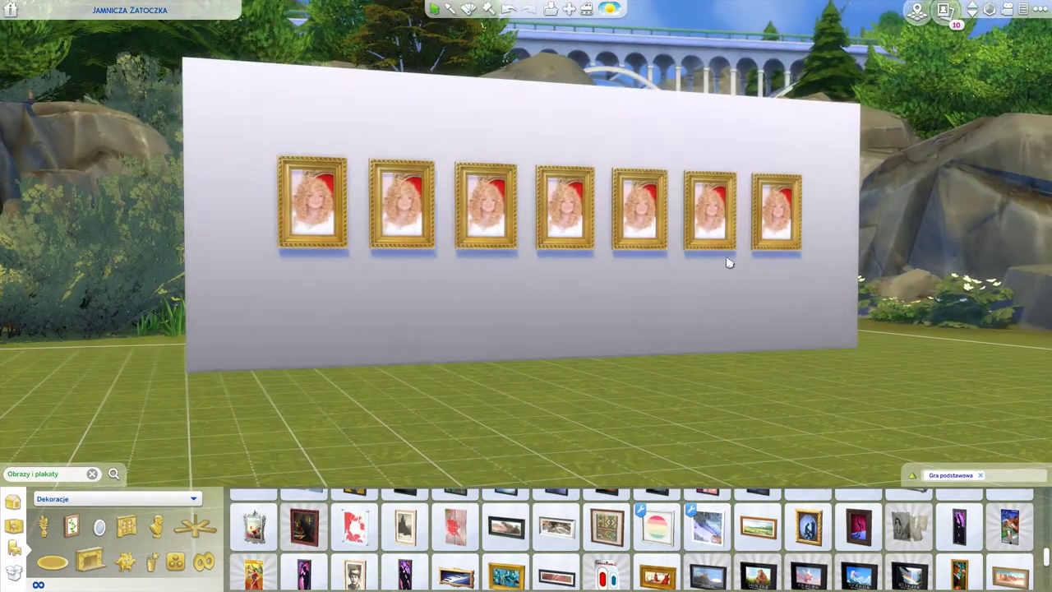
left_click(859, 526)
scroll(725, 378, "down", 4)
left_click_drag(712, 366, 713, 366)
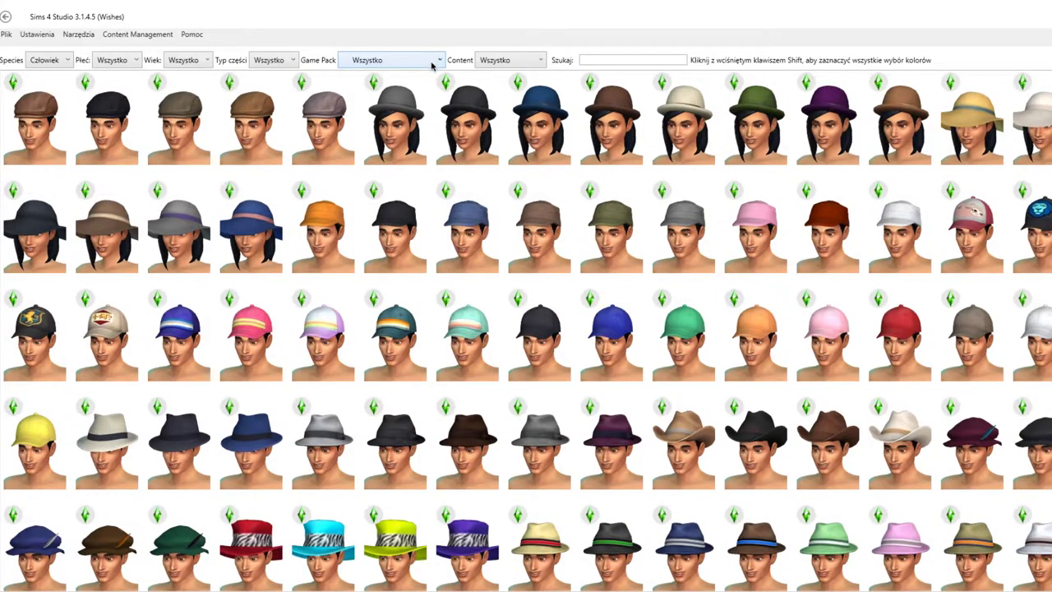
- In Sims 4 Studio, filter the clothing parts to gender Kobieta and part type Odzież góra
left_click(136, 63)
left_click(132, 97)
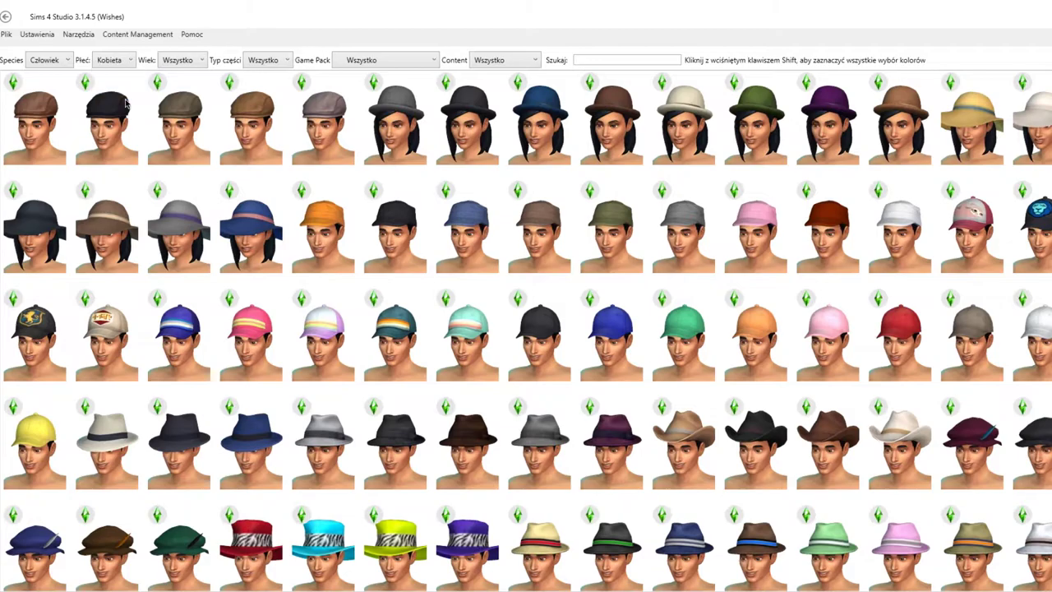
left_click(263, 59)
scroll(279, 132, "down", 2)
left_click(280, 138)
- Look through the women's tops for a simple garment such as the white cropped tee with the palm print
scroll(780, 235, "down", 2)
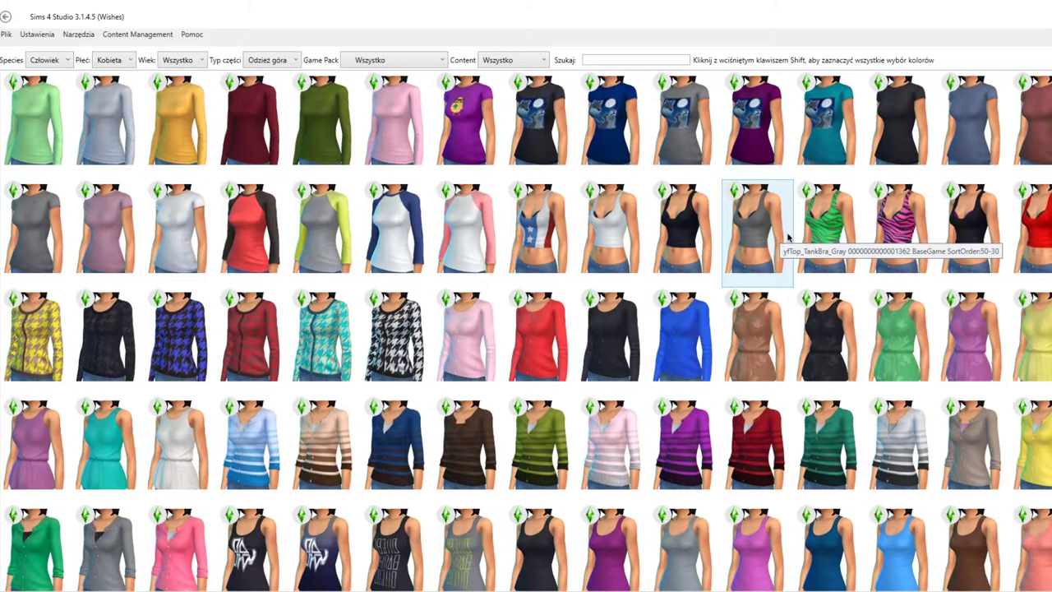
scroll(787, 235, "down", 10)
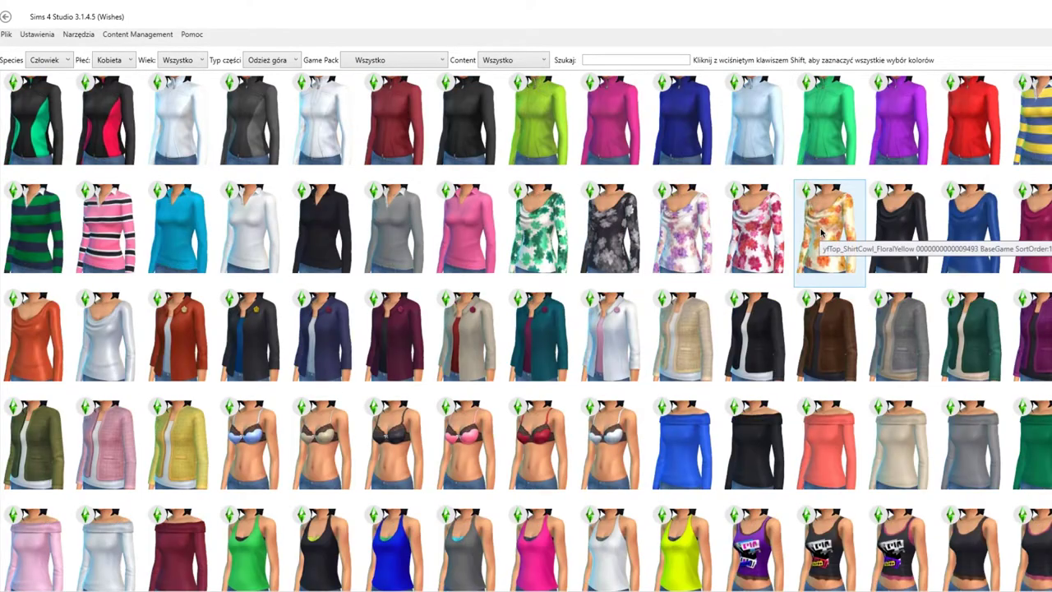
scroll(821, 329, "down", 10)
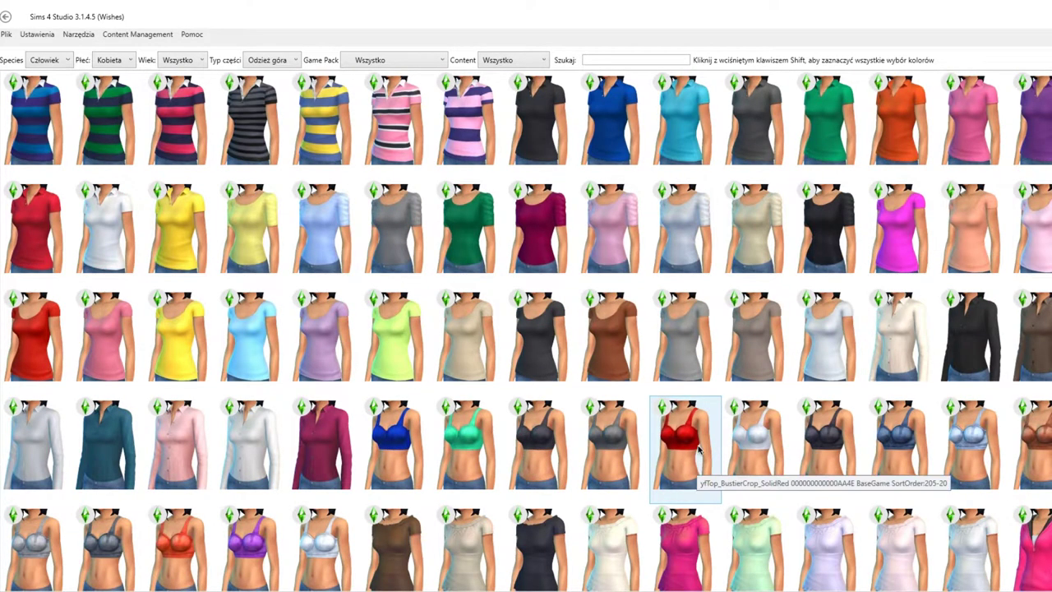
scroll(699, 449, "down", 10)
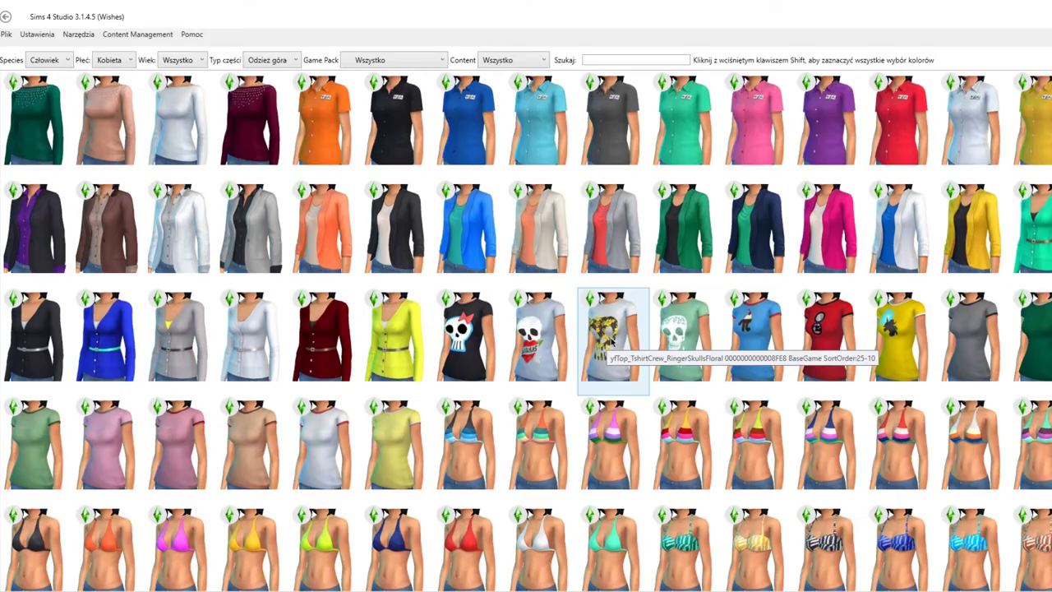
scroll(615, 349, "down", 5)
scroll(612, 344, "down", 10)
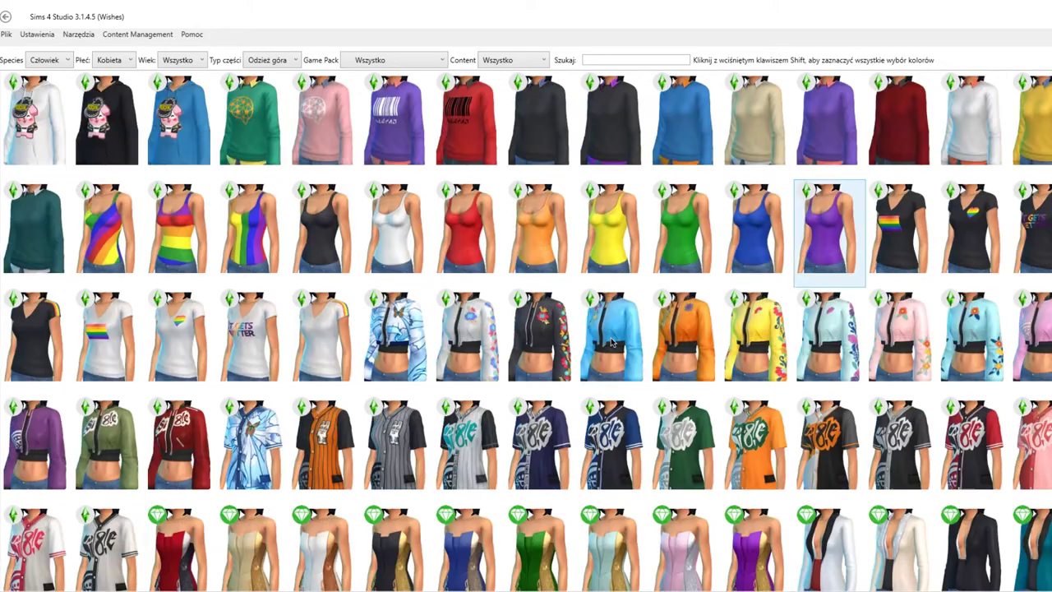
scroll(612, 344, "down", 10)
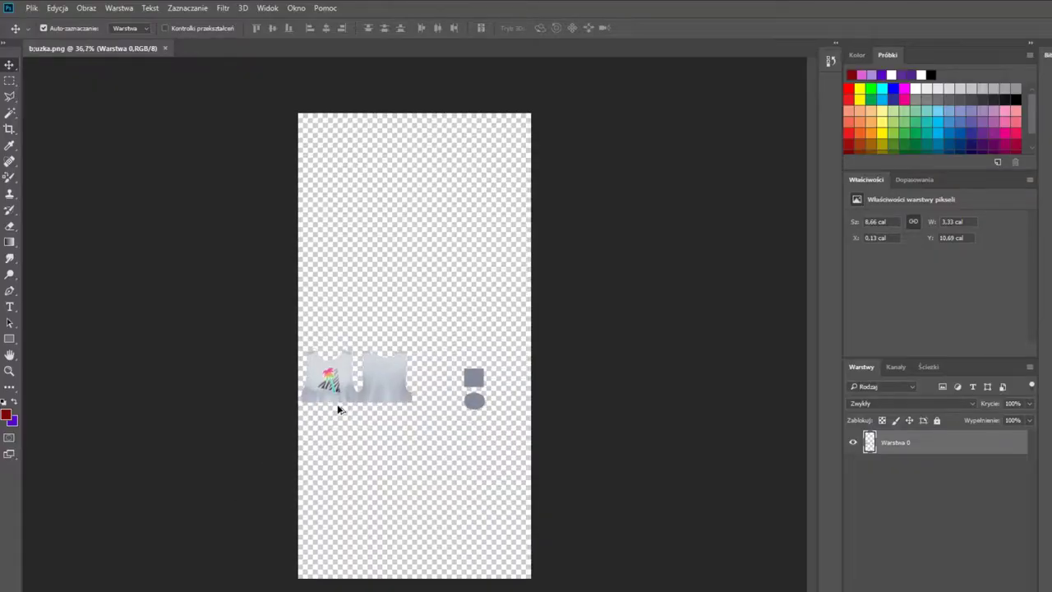
- In Photoshop, outline the palm print on the front of the top in b;uzka.png with a Polygonal Lasso selection
scroll(338, 408, "up", 5)
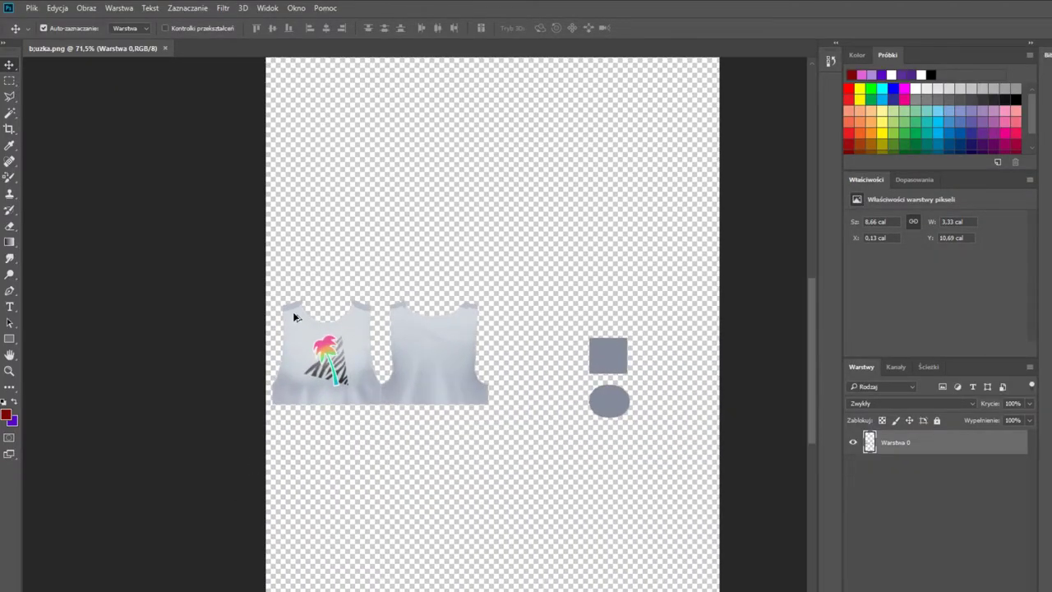
scroll(309, 327, "up", 2)
scroll(319, 352, "up", 2)
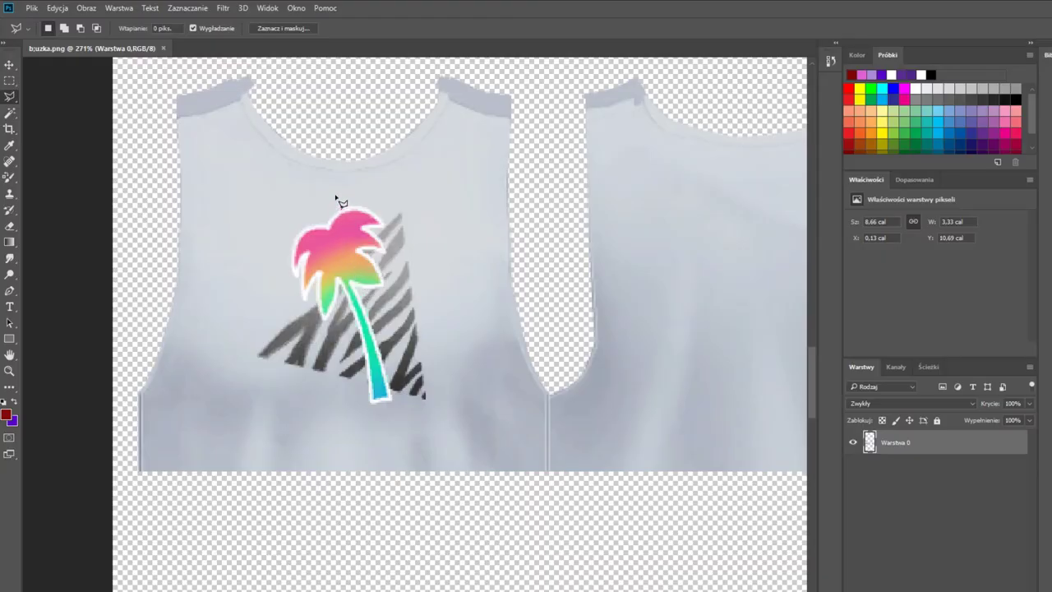
left_click(340, 187)
left_click(436, 191)
left_click(483, 419)
left_click(247, 410)
left_click(219, 309)
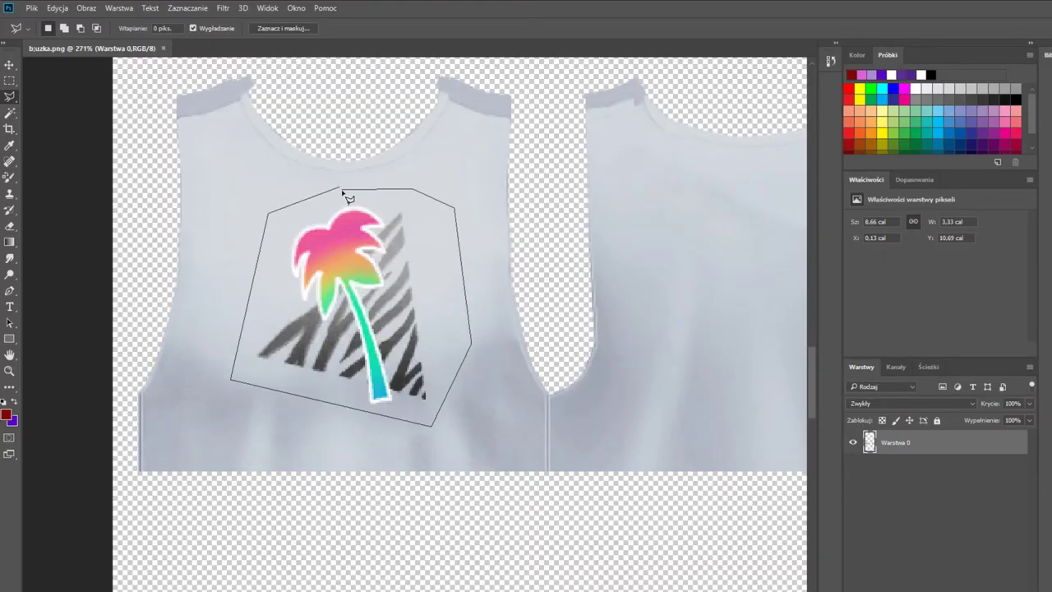
left_click(342, 191)
- Fill the selected palm print area with matching fabric using the Fill command and clear the selection
right_click(349, 232)
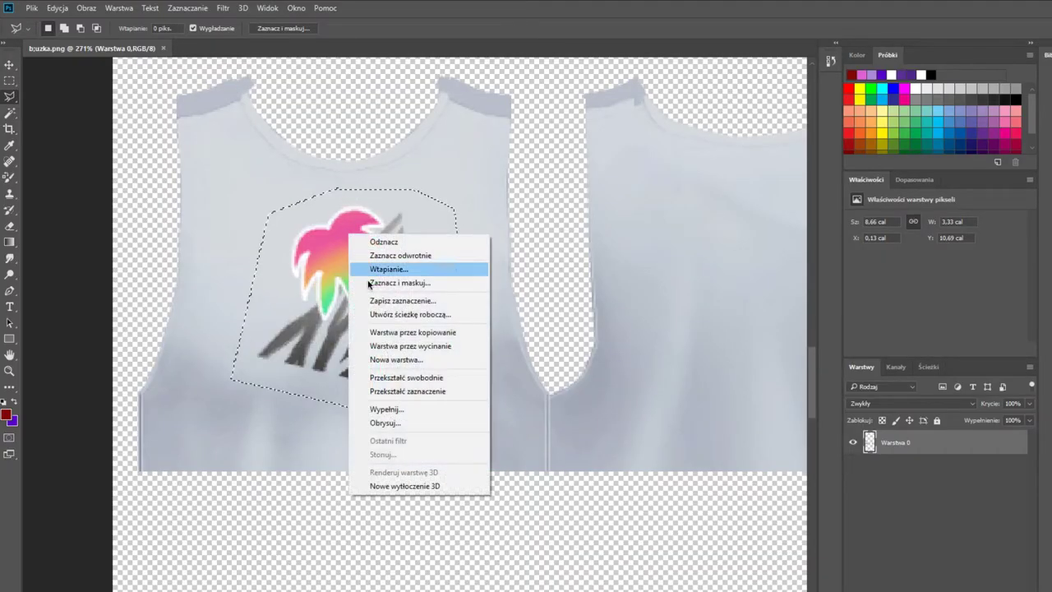
left_click(375, 404)
left_click(703, 198)
key("ctrl+d")
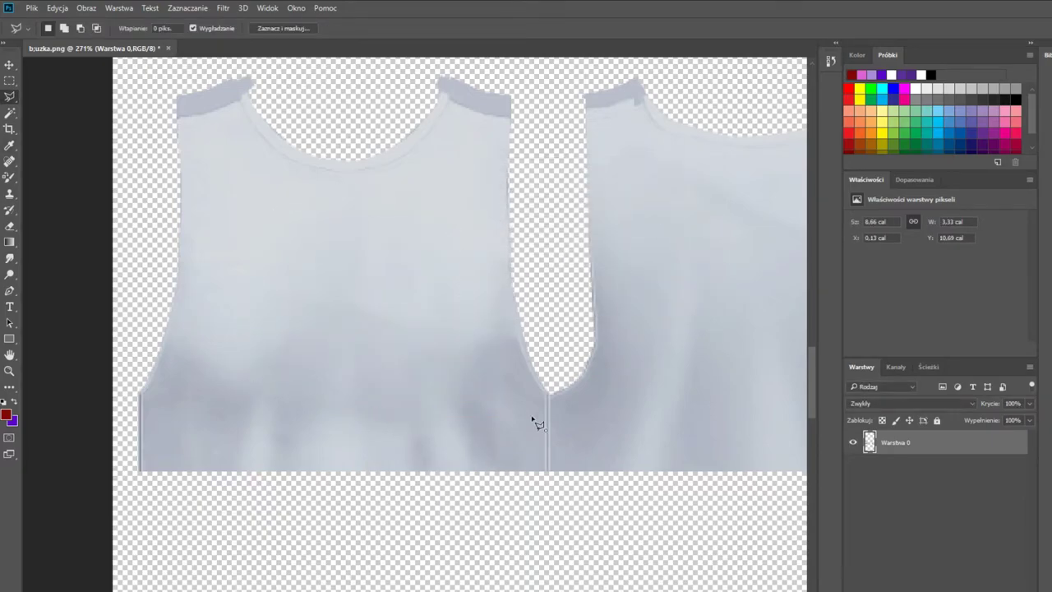
- Try placing the clown image on the front of the top at 11.75% scale
scroll(535, 422, "down", 6)
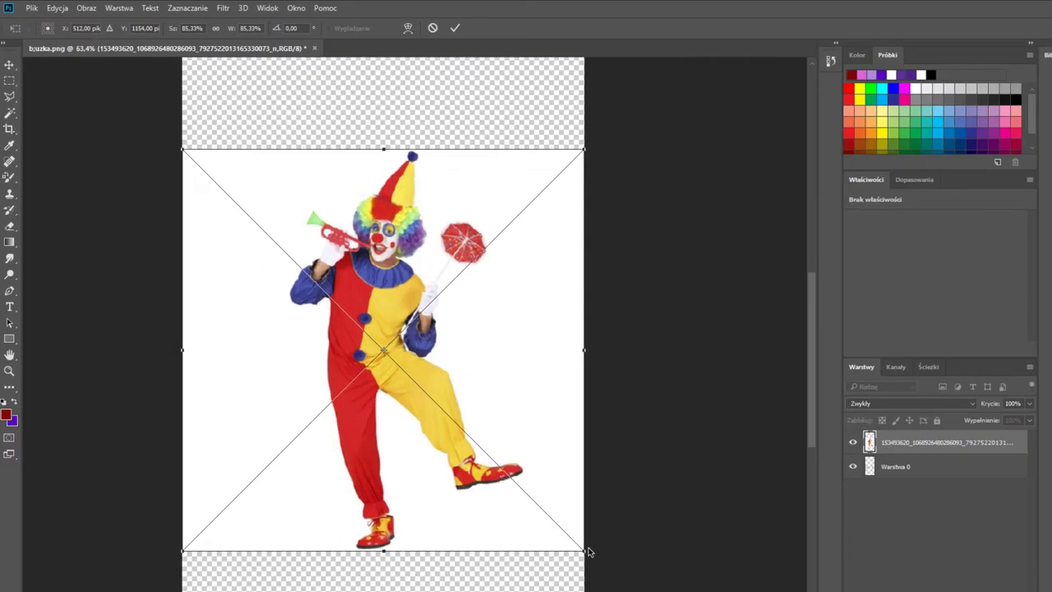
left_click_drag(584, 551, 260, 294)
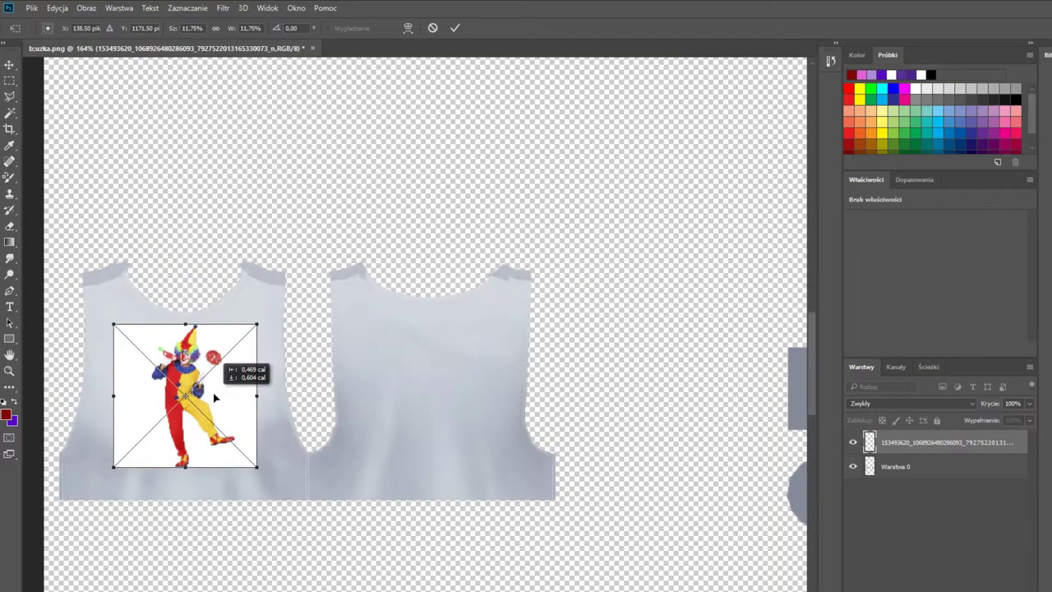
- Remove the white background from the clown picture with the Magic Wand and copy the cutout into b;uzka.png as a new layer
left_click(12, 113)
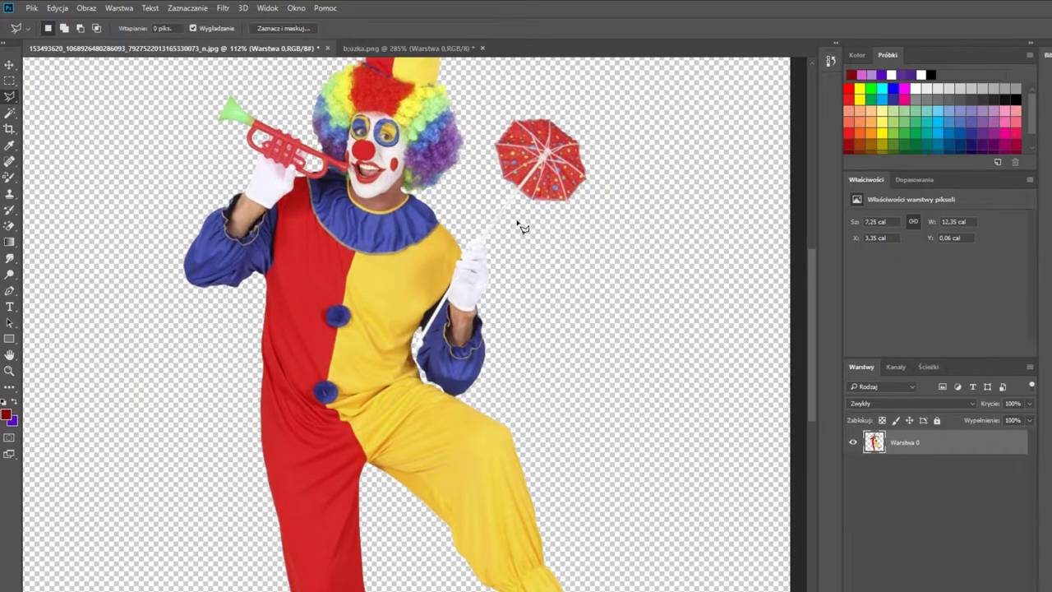
scroll(521, 228, "up", 4)
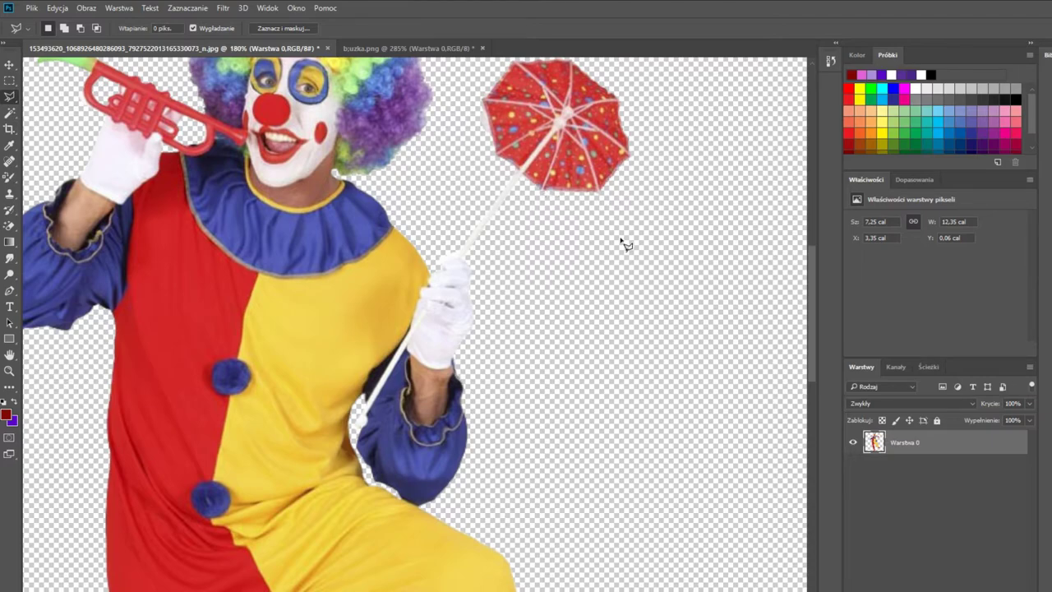
scroll(606, 278, "down", 4)
scroll(606, 278, "down", 3)
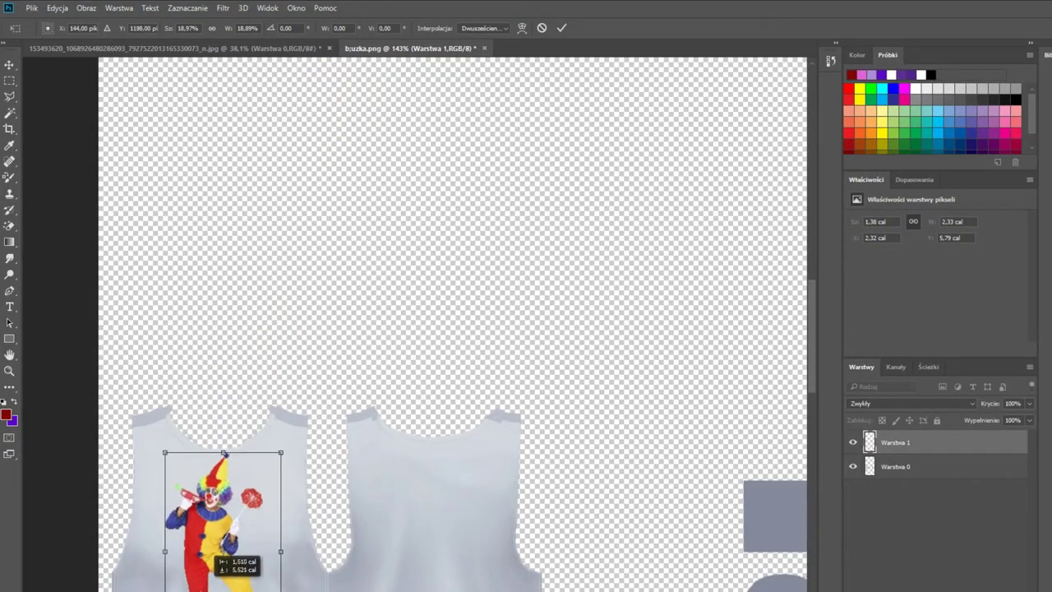
- Shrink the clown cutout to about 0.79 × 1.33 inches and centre it on the front of the top
scroll(179, 512, "down", 3)
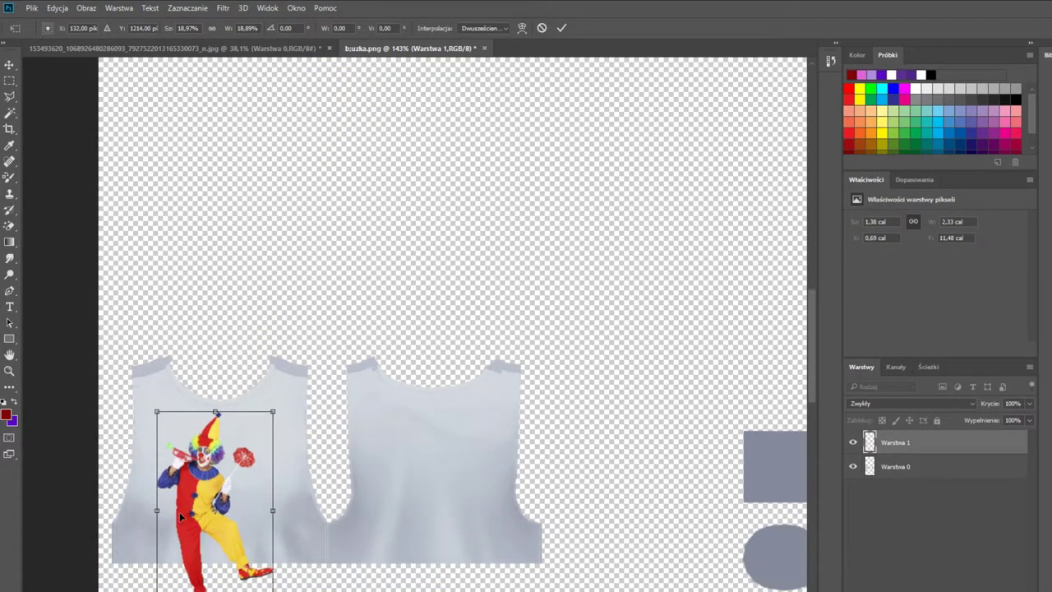
left_click_drag(274, 480, 241, 403)
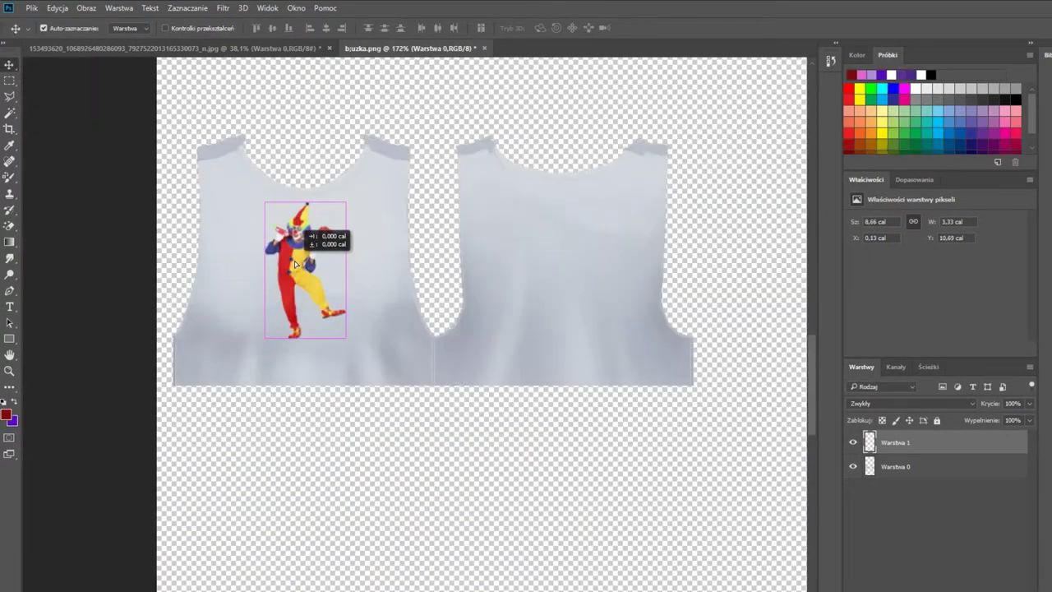
left_click_drag(294, 262, 300, 265)
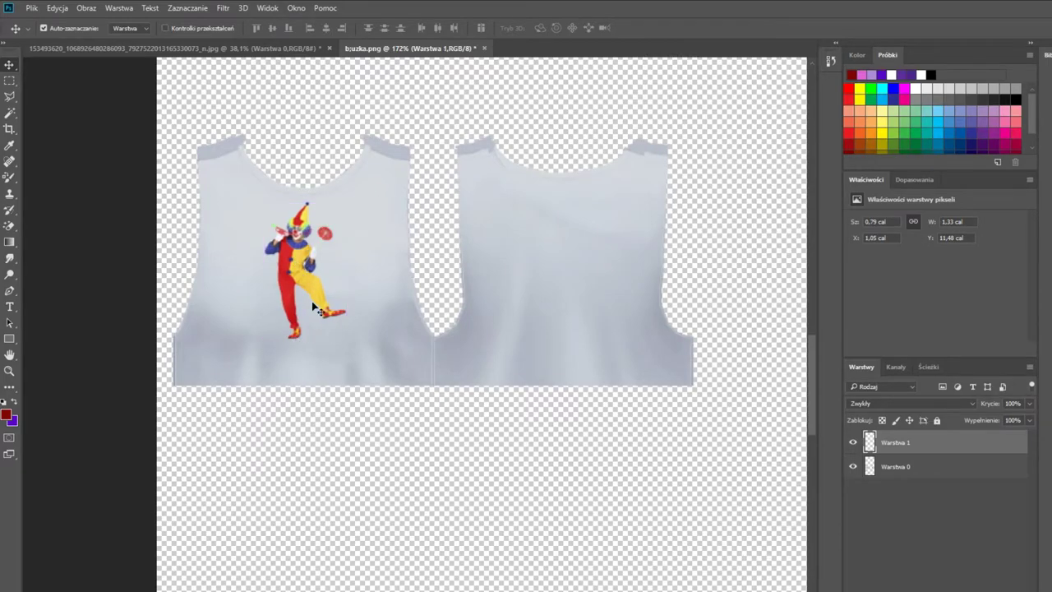
- Try scaling the clown down further, to about 77%, on the front of the top
key("ctrl+t")
left_click_drag(346, 339, 327, 308)
left_click_drag(287, 259, 296, 259)
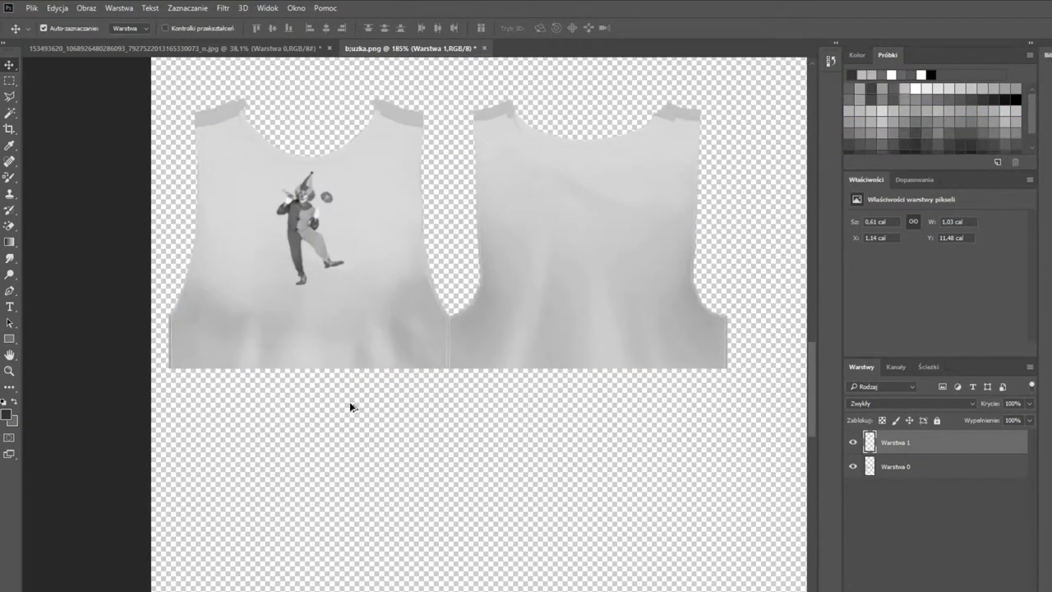
scroll(216, 113, "up", 3)
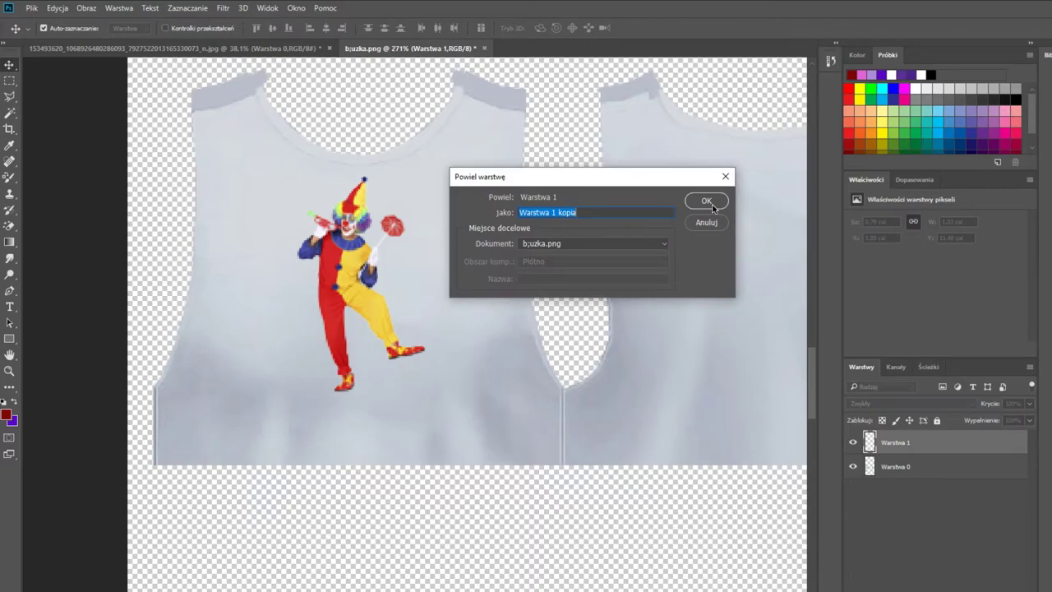
- Switch to Sims 4 Studio and examine the clown print on the model's top up close and from a distance
left_click(707, 201)
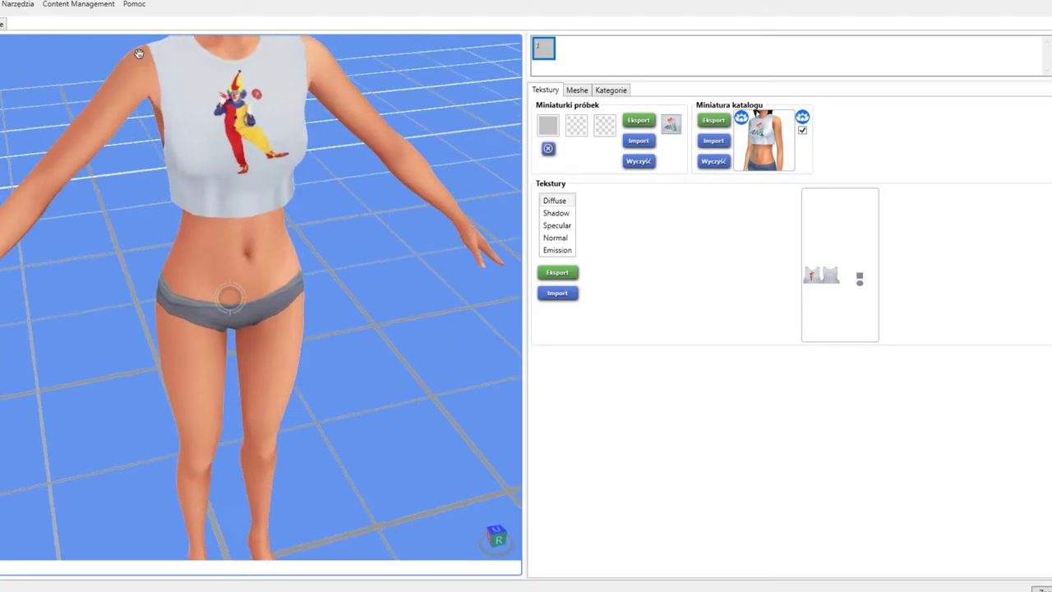
left_click_drag(367, 236, 318, 134)
left_click_drag(401, 261, 358, 136)
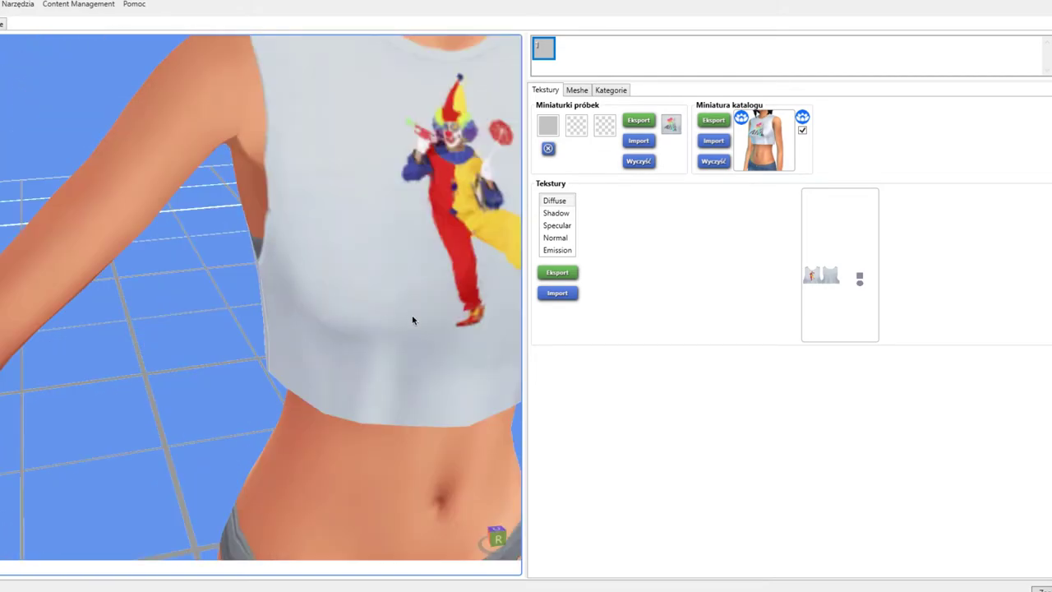
left_click_drag(412, 320, 366, 315)
scroll(307, 305, "down", 4)
scroll(367, 313, "down", 5)
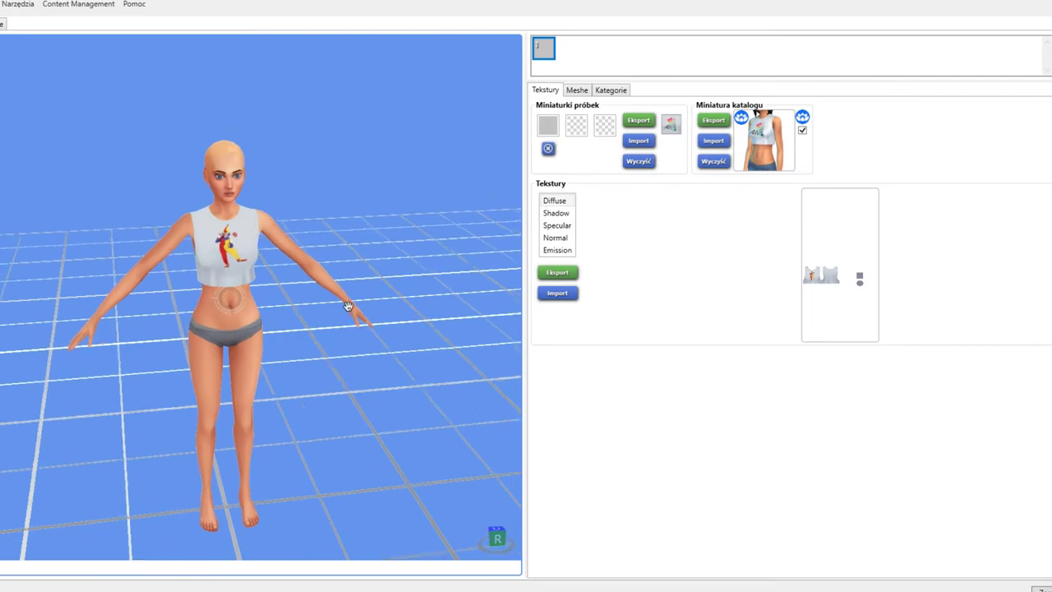
scroll(340, 300, "down", 6)
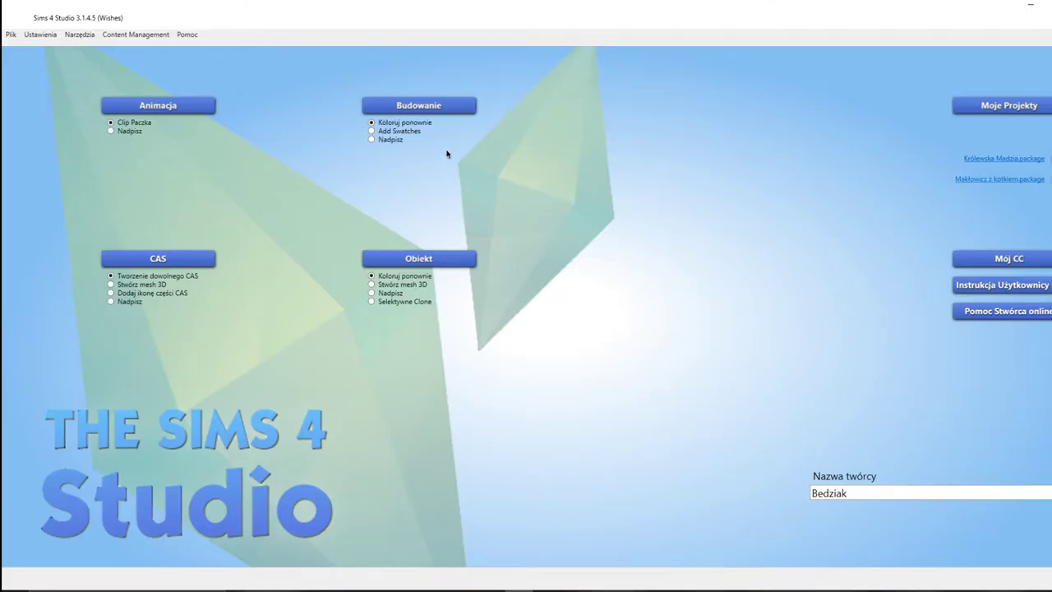
- Start an object recolour project in Sims 4 Studio and browse the object catalogue for an item to retexture
left_click(454, 260)
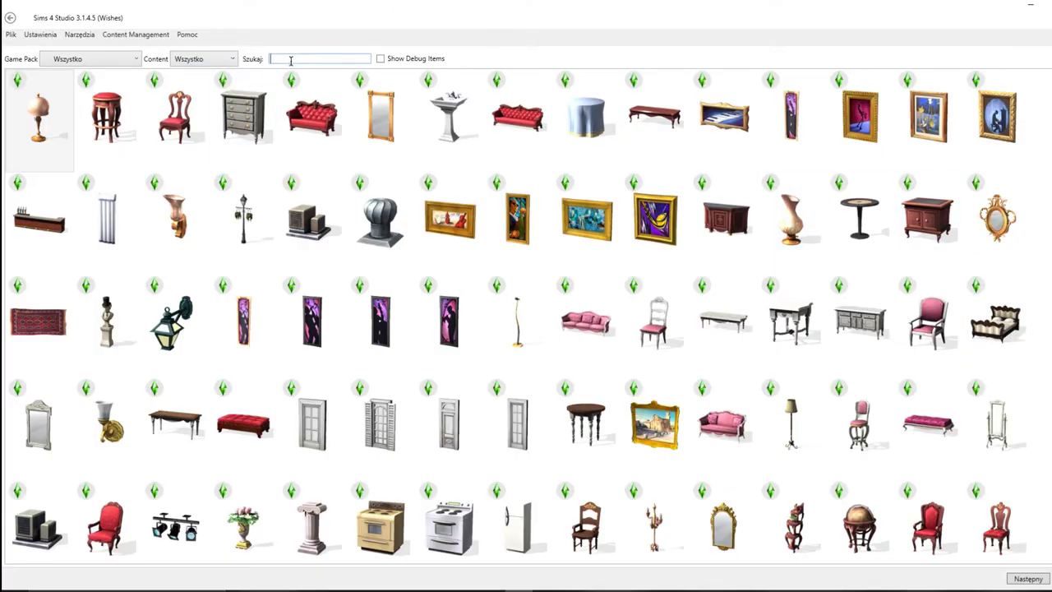
scroll(443, 247, "down", 8)
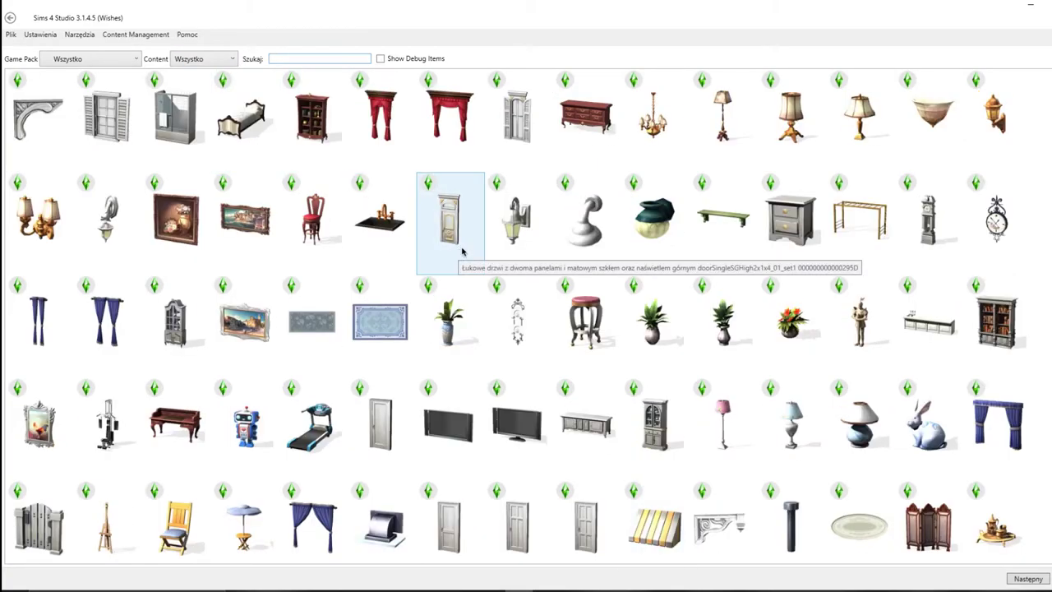
scroll(462, 251, "down", 10)
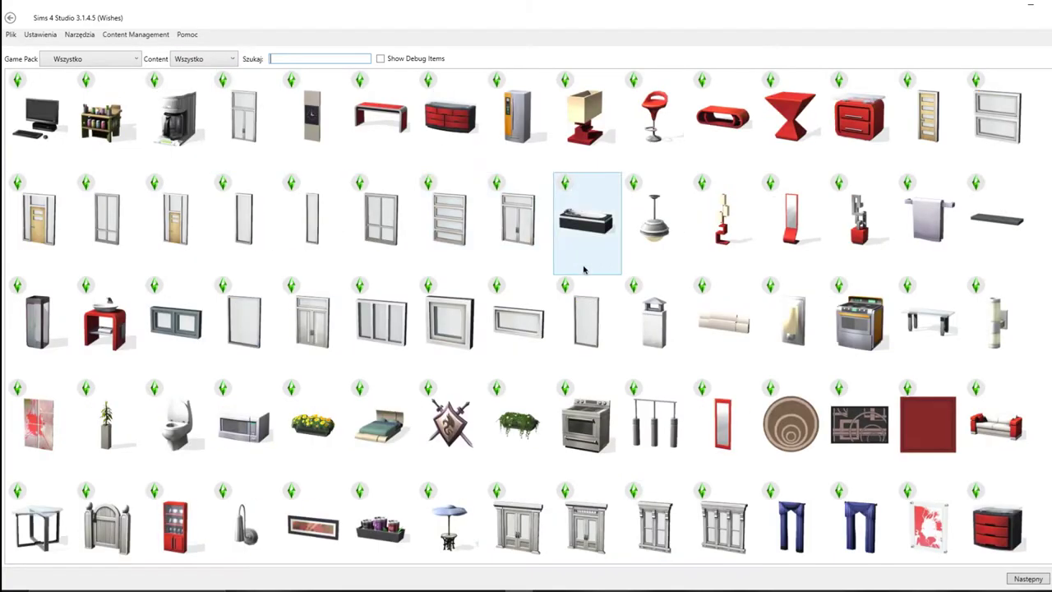
scroll(598, 304, "down", 8)
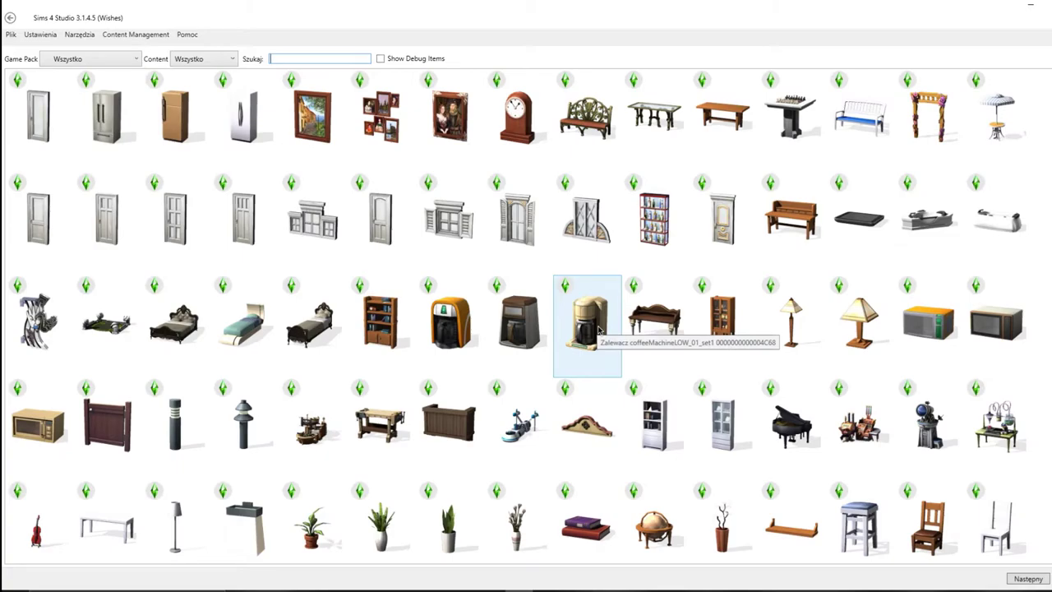
scroll(598, 329, "down", 4)
scroll(608, 320, "down", 10)
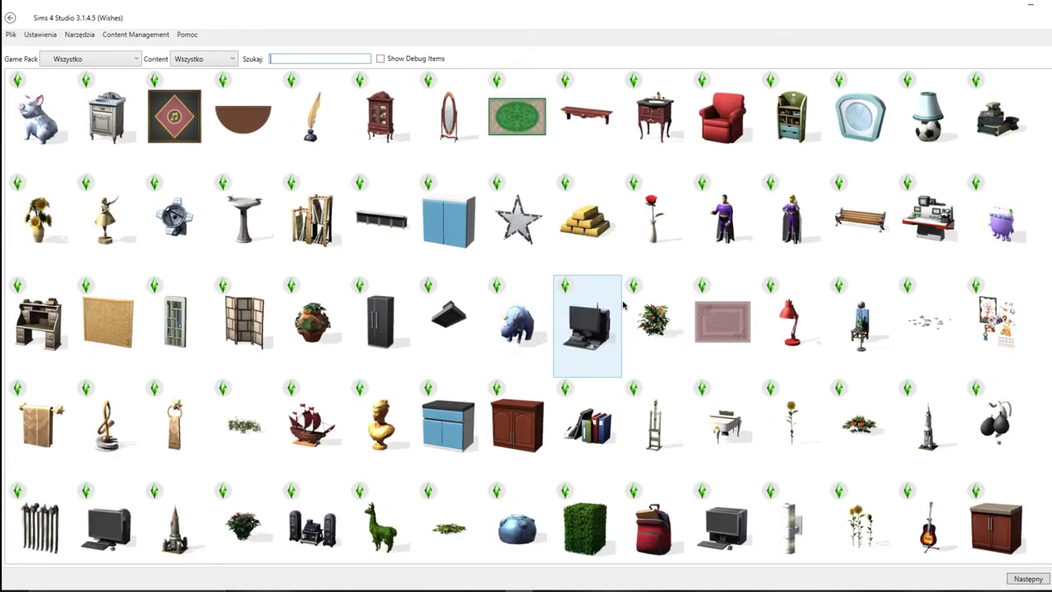
scroll(623, 306, "down", 15)
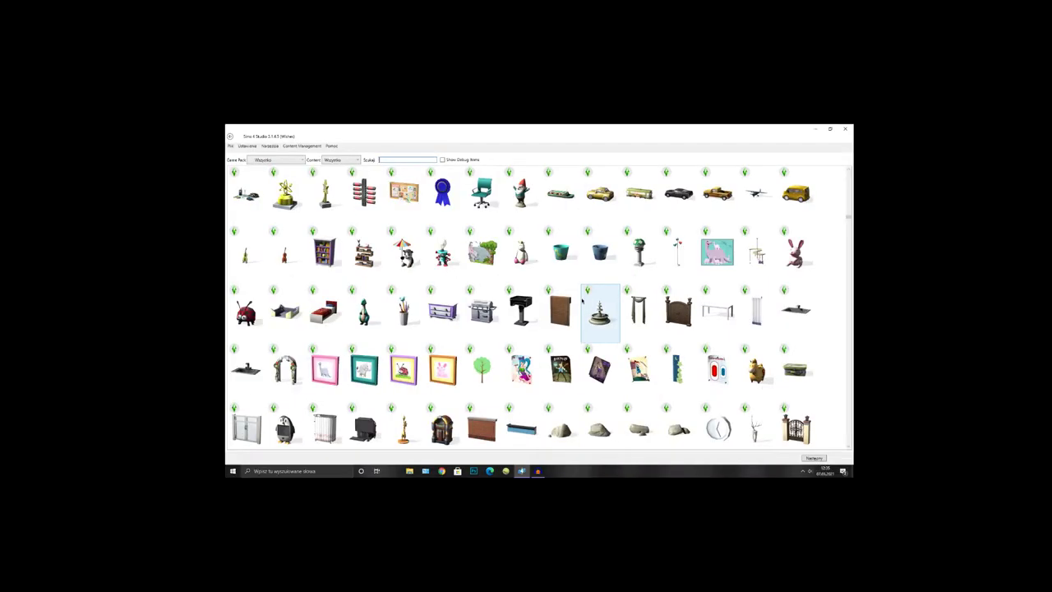
scroll(582, 302, "down", 10)
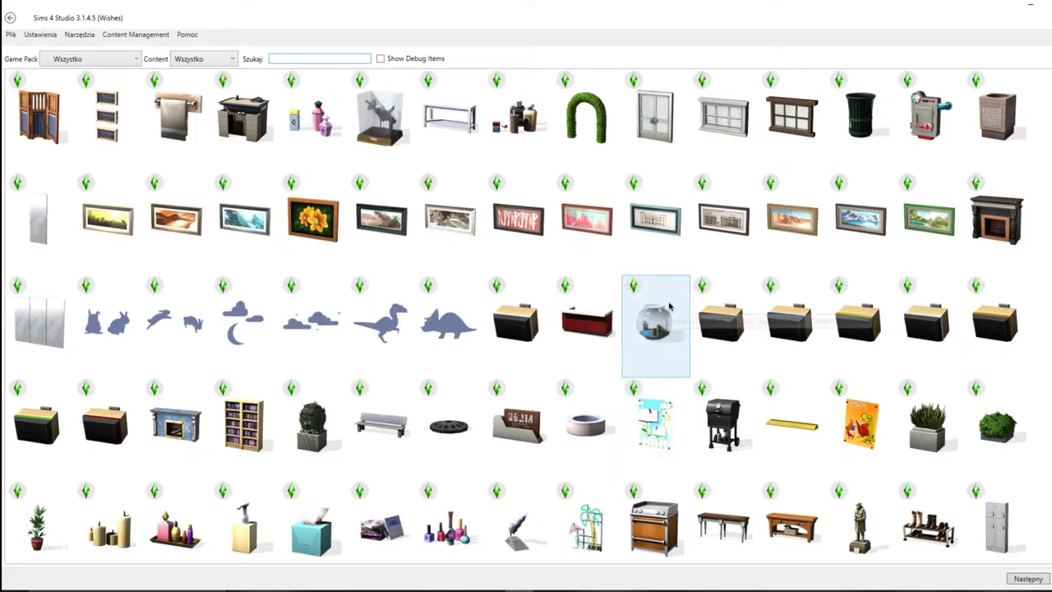
scroll(669, 305, "down", 10)
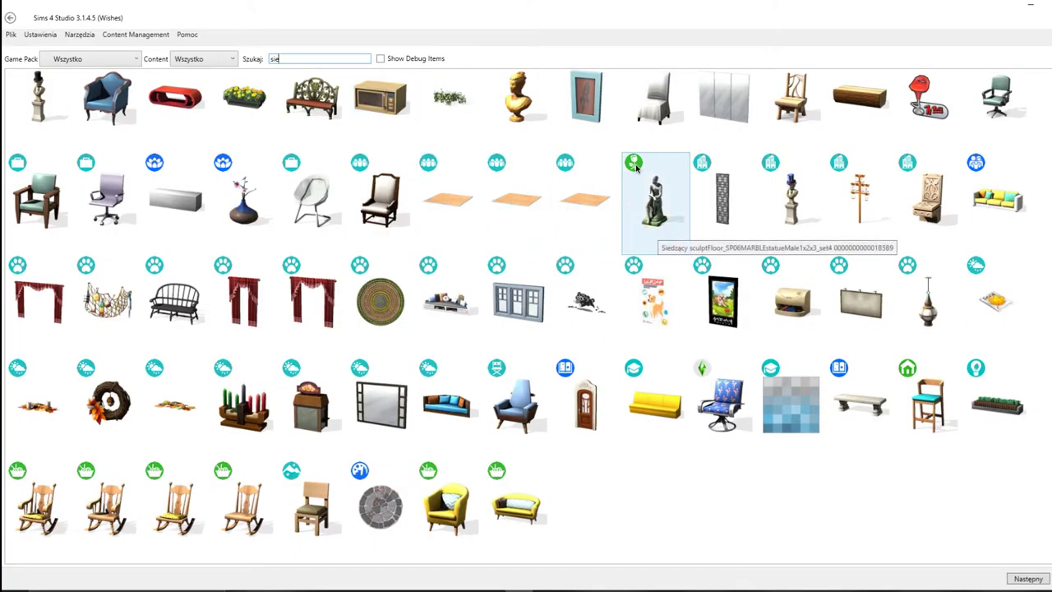
- Search for "sie", create the project jp2.package from the seated male statue, and export the texture of swatch 6
left_click(668, 202)
left_click(1027, 579)
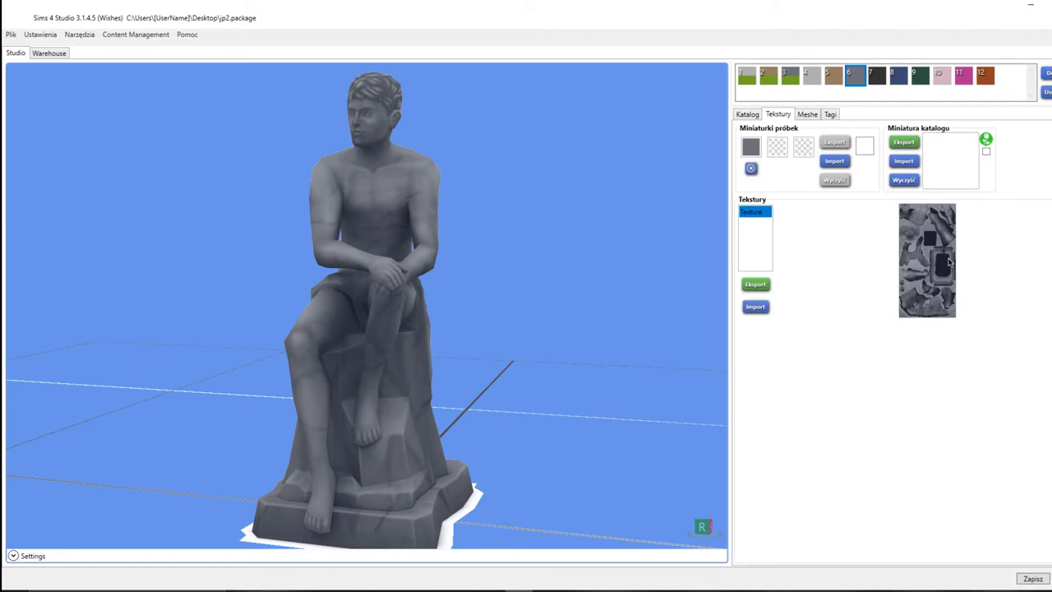
left_click(762, 288)
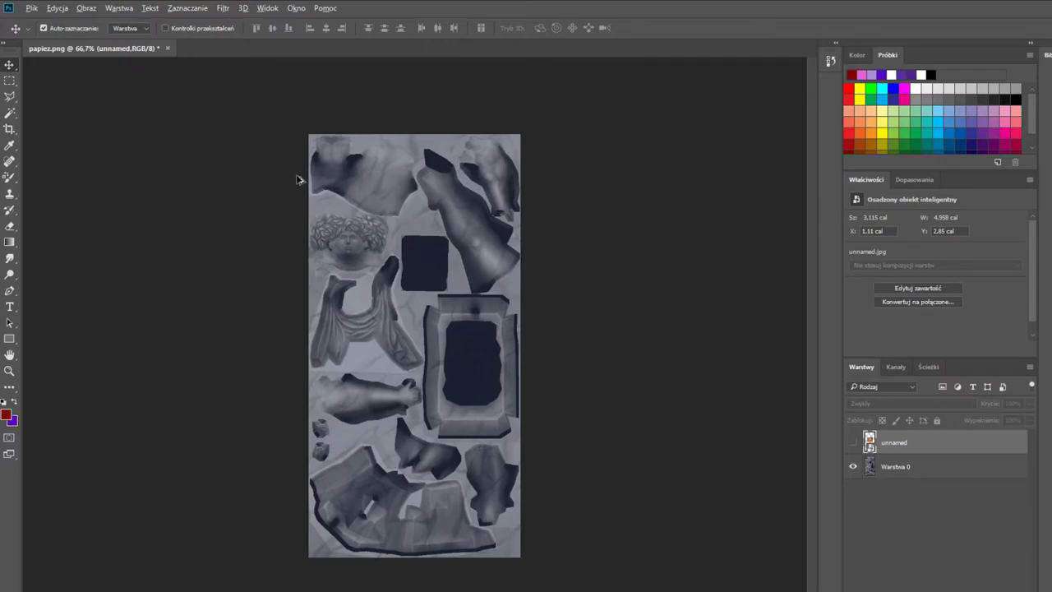
- In papiez.png in Photoshop, show the unnamed portrait layer and erase the lower part of the portrait
scroll(301, 176, "up", 5)
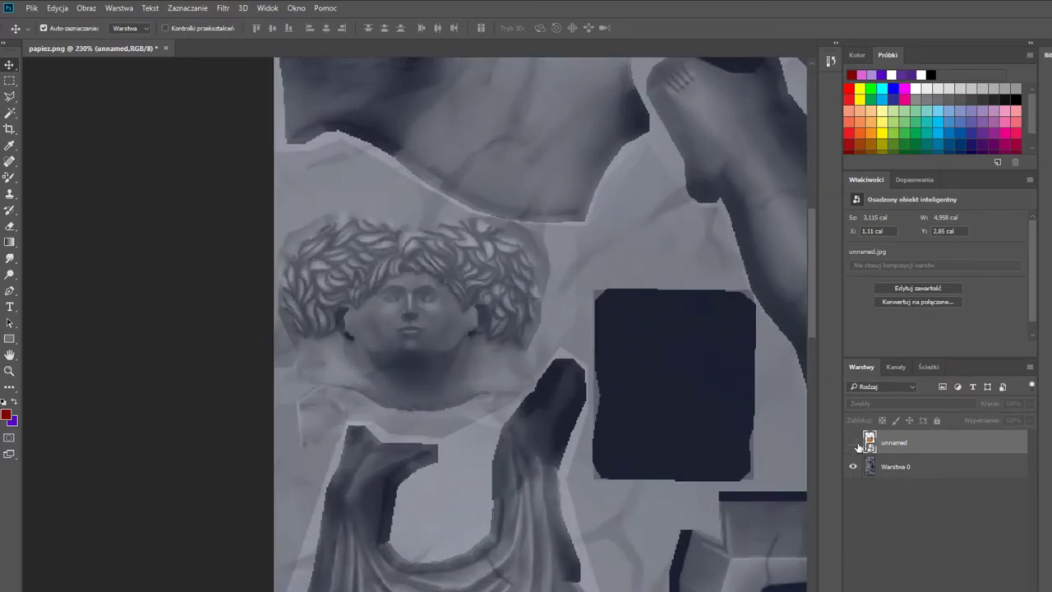
left_click(853, 443)
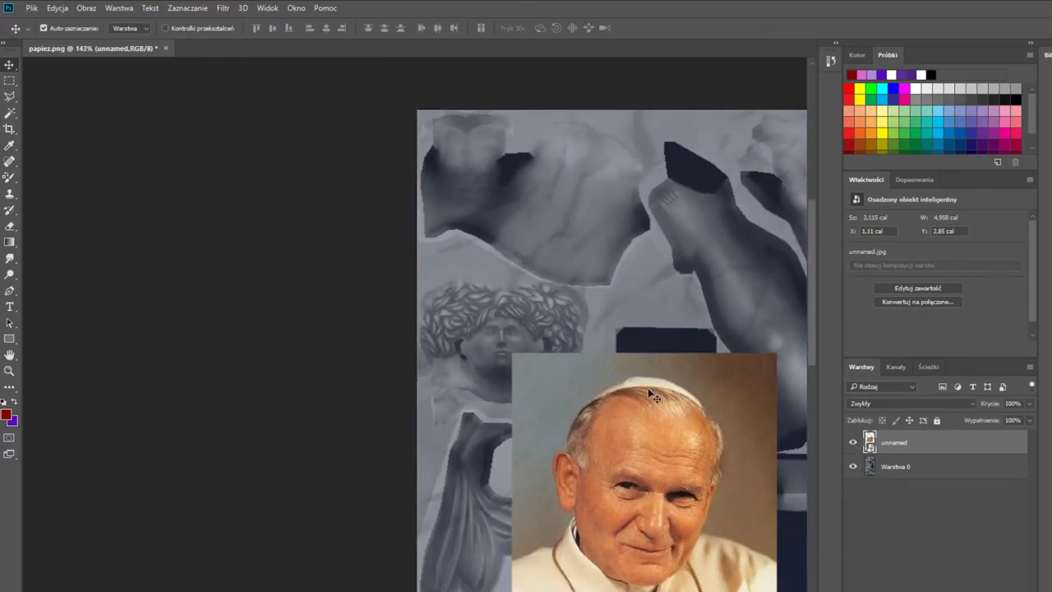
scroll(647, 388, "down", 1)
scroll(646, 389, "down", 2, "alt")
scroll(295, 253, "up", 2)
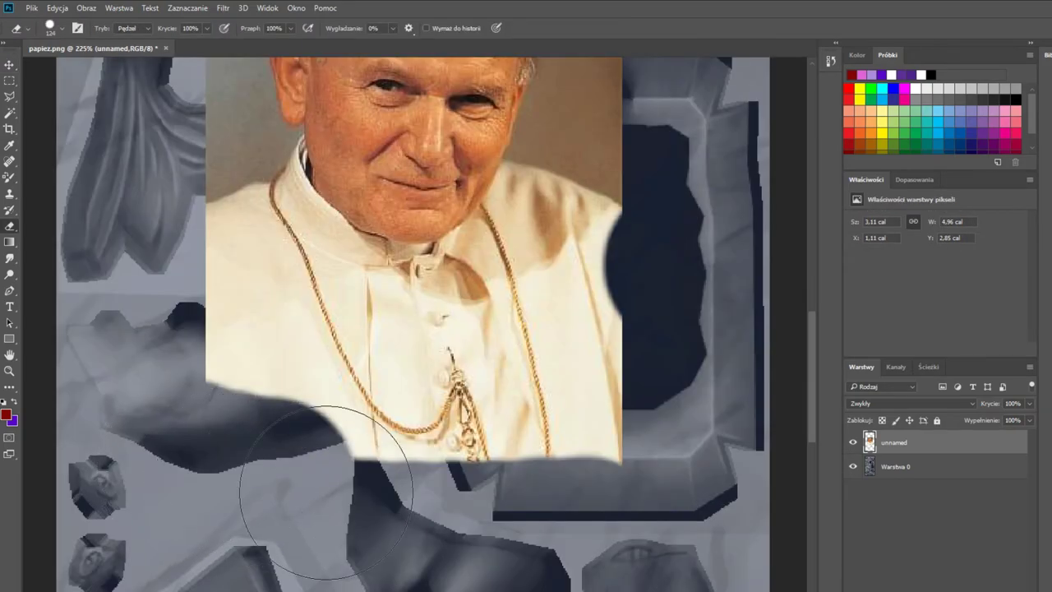
mouse_move(340, 446)
left_mouse_down()
mouse_move(375, 378)
mouse_move(250, 297)
mouse_move(649, 332)
left_mouse_up()
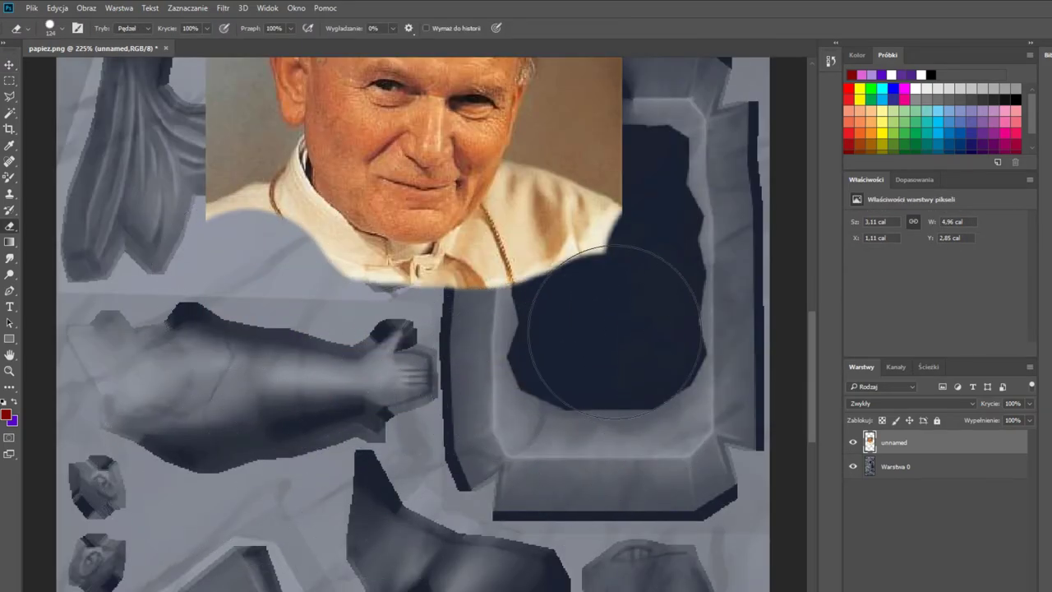
- Outline the head in the portrait with the Magnetic Lasso and isolate it on its own layer
scroll(630, 305, "up", 4)
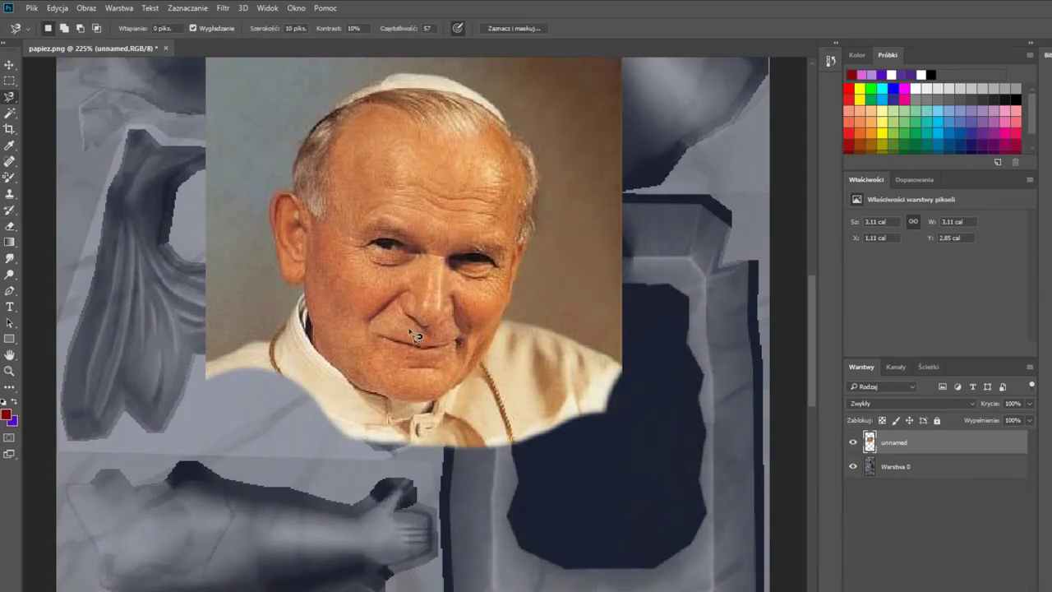
scroll(505, 420, "up", 3)
scroll(506, 422, "up", 2)
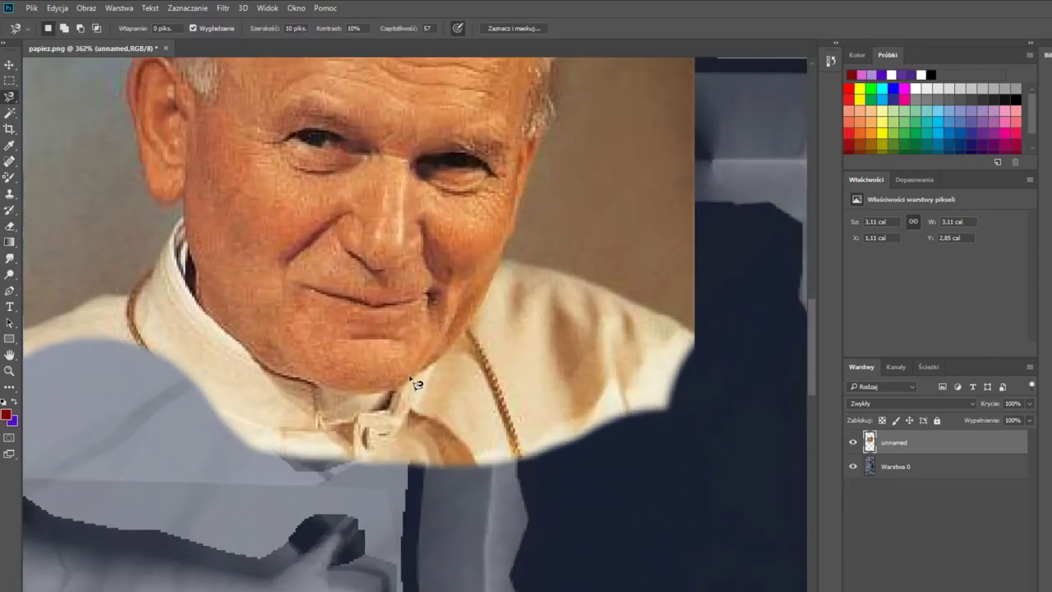
scroll(416, 380, "down", 3)
scroll(451, 366, "up", 8)
scroll(410, 468, "up", 2)
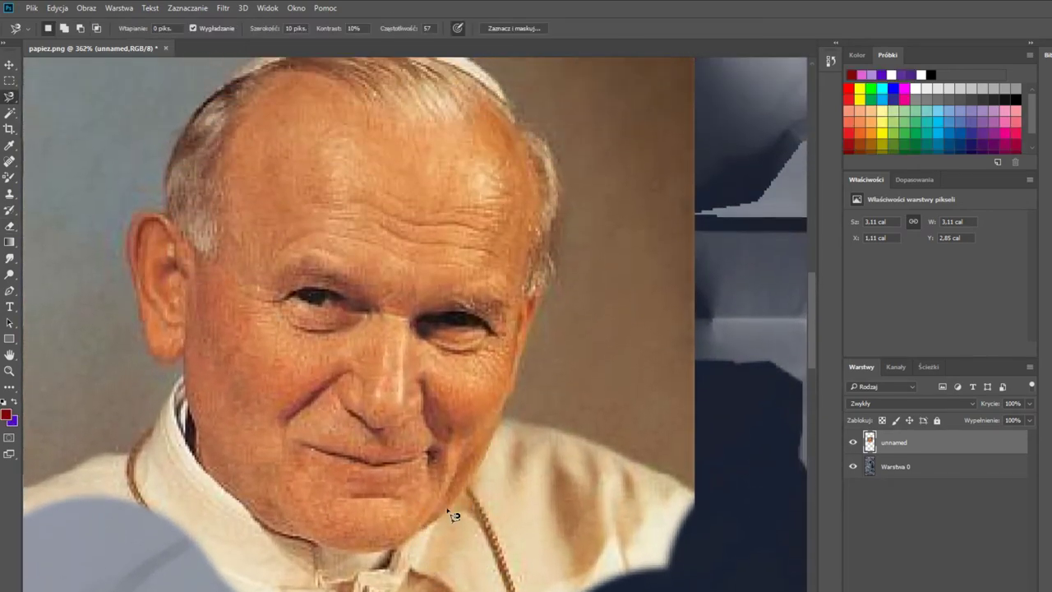
left_click(426, 537)
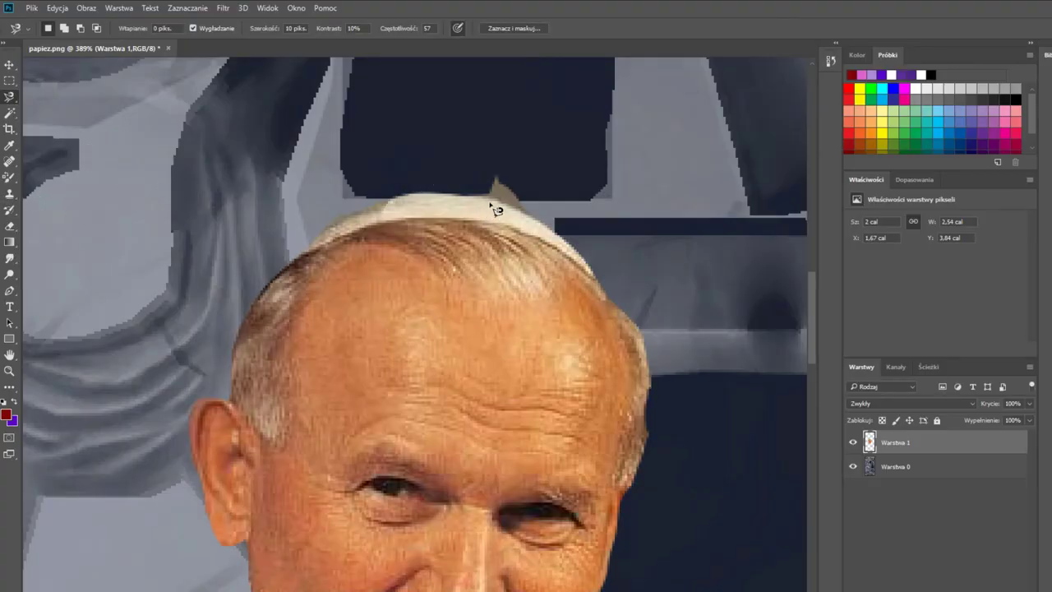
- Select the leftover background above the white cap with the lasso and delete it
left_click(483, 194)
double_click(483, 137)
key("Delete")
scroll(444, 275, "down", 5)
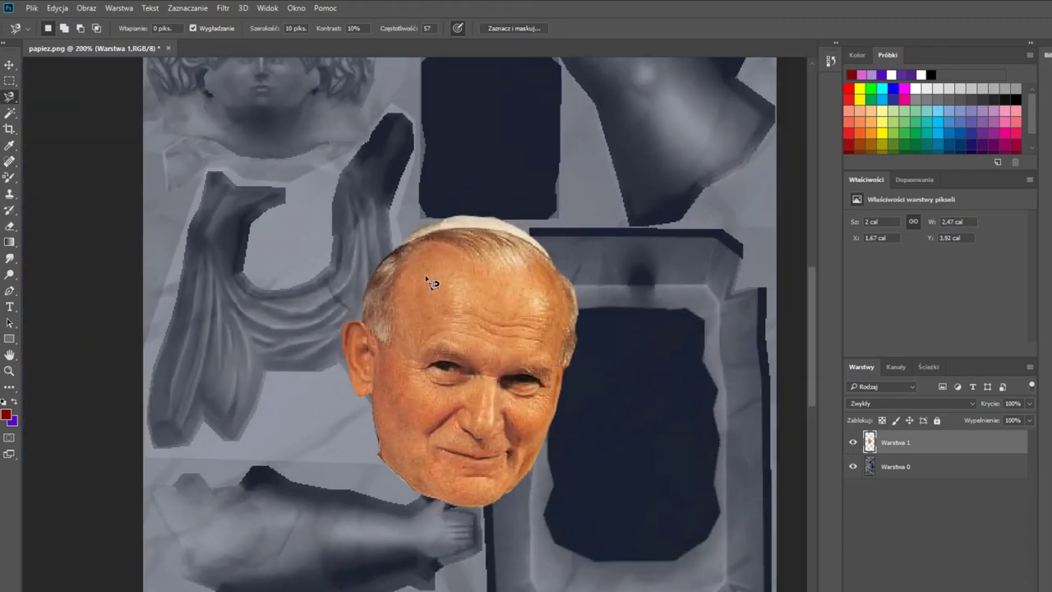
scroll(513, 218, "up", 3)
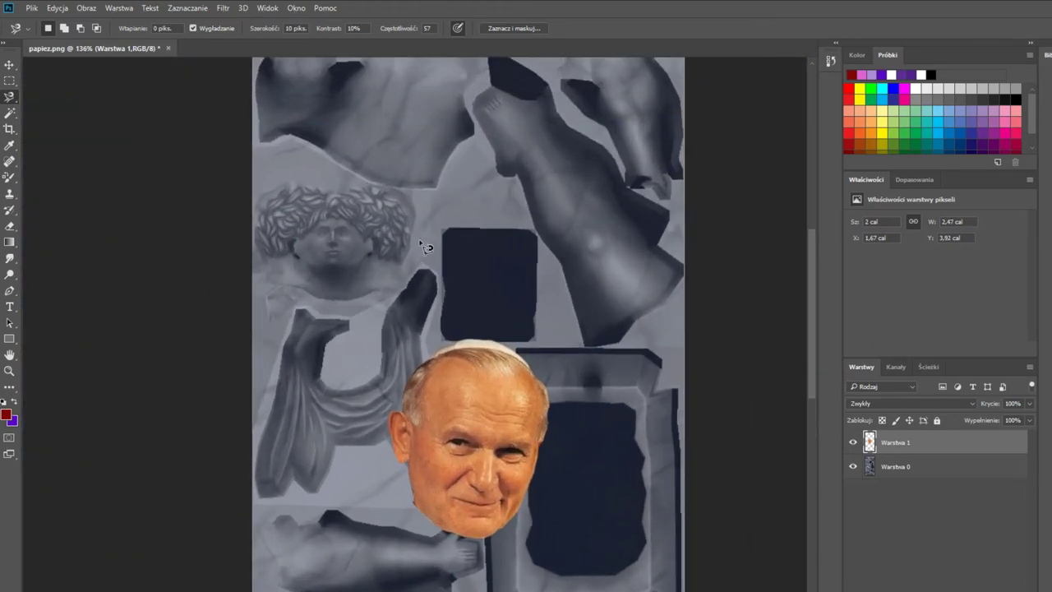
- Move the cut-out head towards the statue's face and place a duplicate of it higher on the texture
scroll(476, 279, "right", 1)
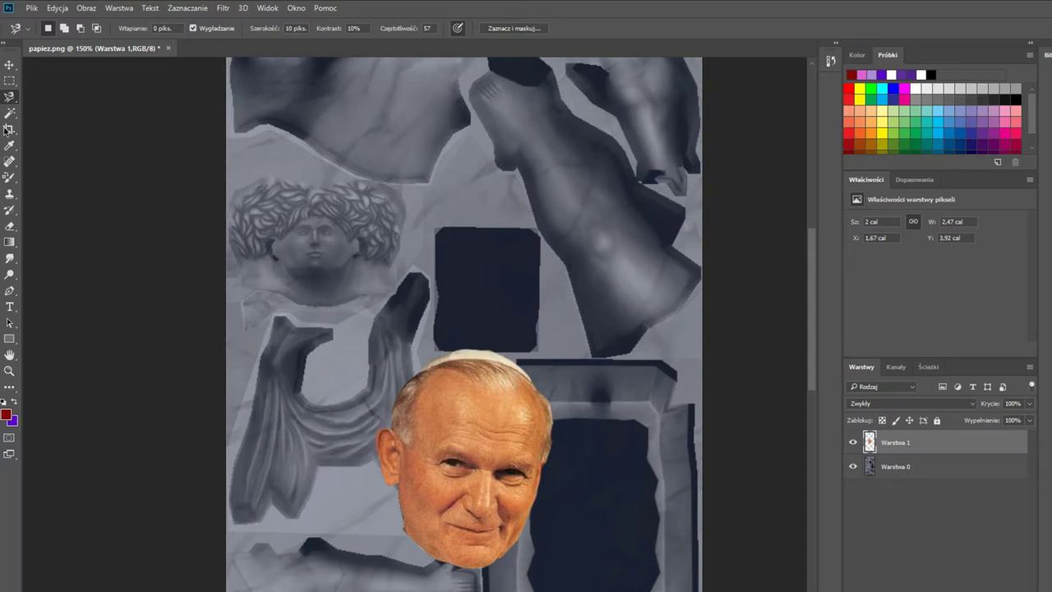
left_click(9, 64)
left_click_drag(502, 501, 393, 398)
left_click_drag(392, 397, 532, 279)
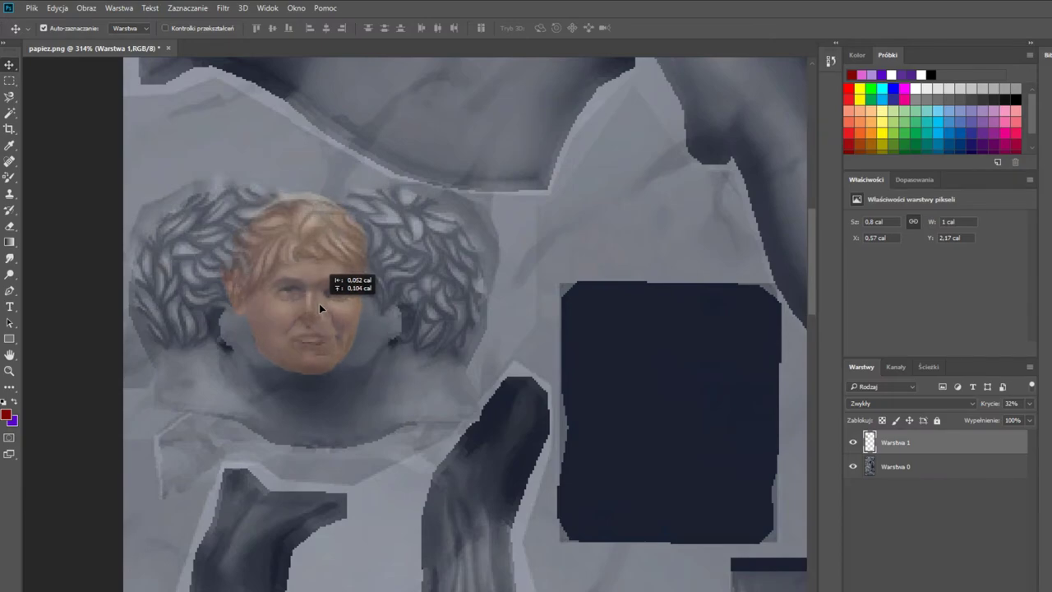
left_click_drag(319, 303, 320, 309)
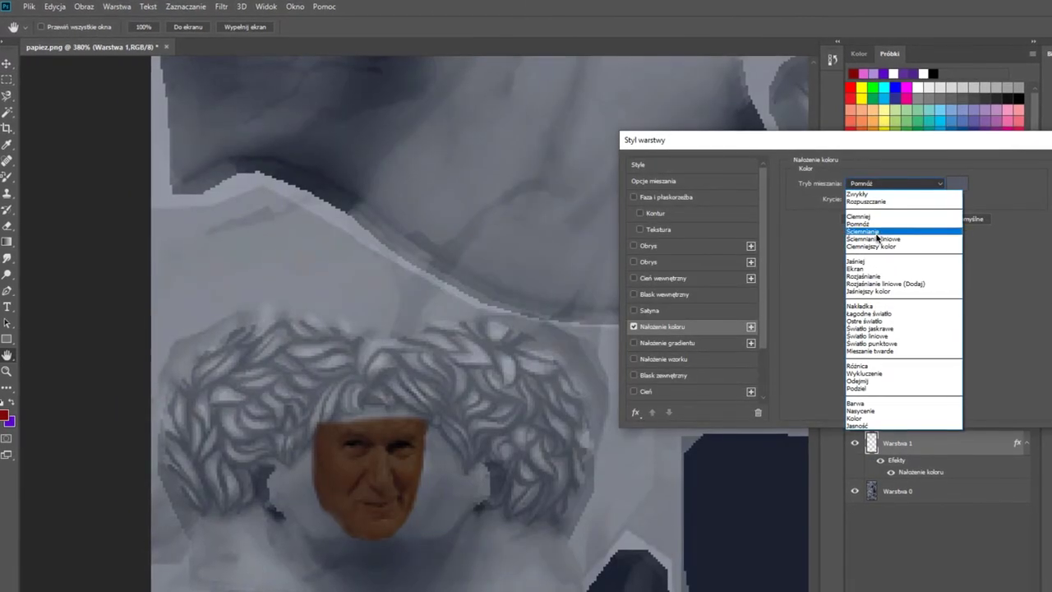
- Try the Ściemnianie and Rozjaśnianie liniowe (Dodaj) blend modes for the face layer's Color Overlay
left_click(875, 237)
left_click(896, 182)
left_click(898, 285)
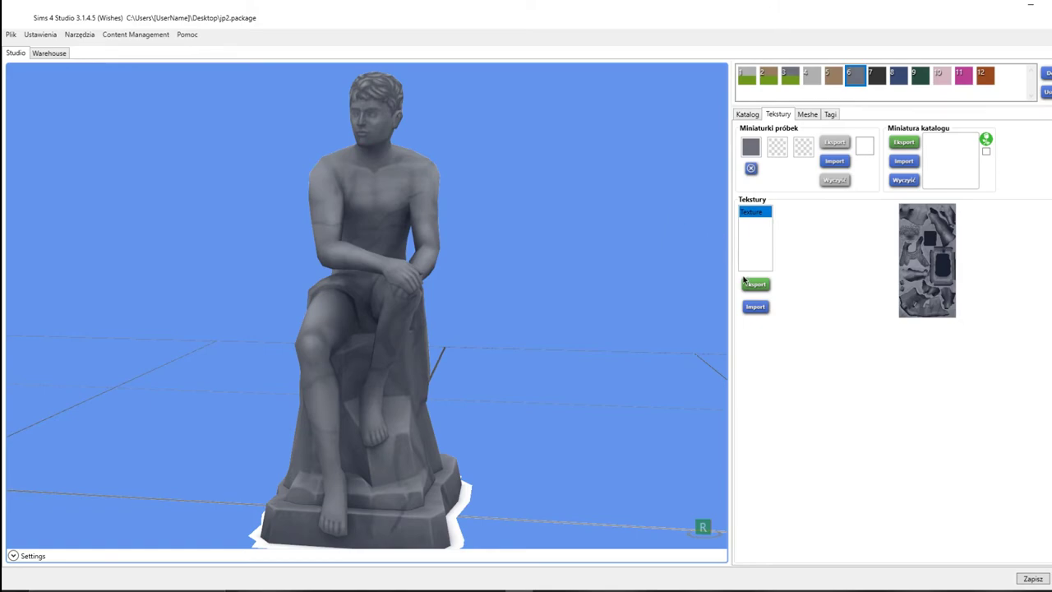
- Import the edited statue texture into jp2.package in Sims 4 Studio and view the face on the statue
left_click(755, 306)
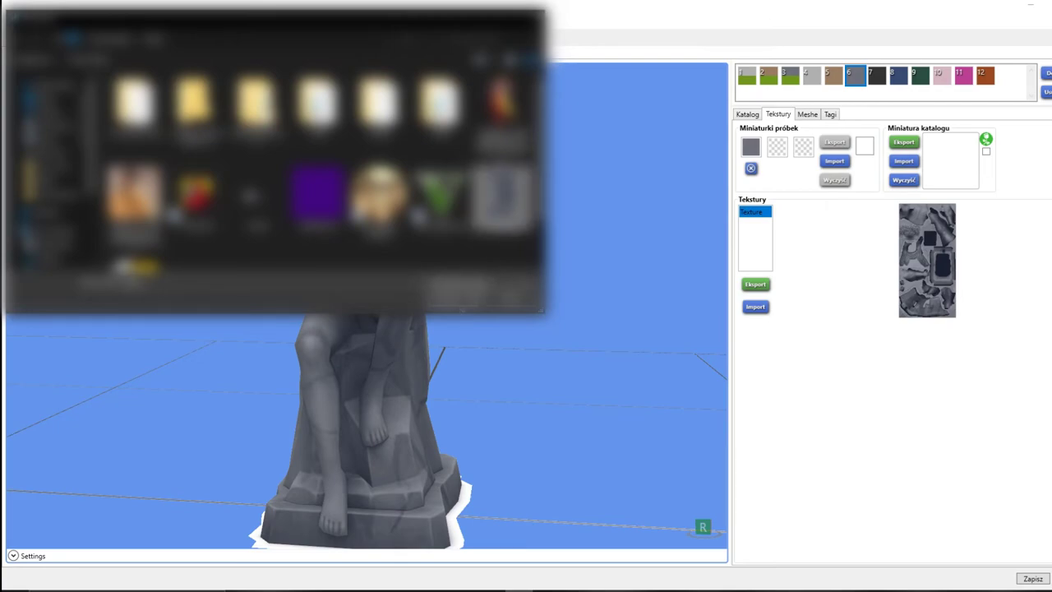
left_click(457, 301)
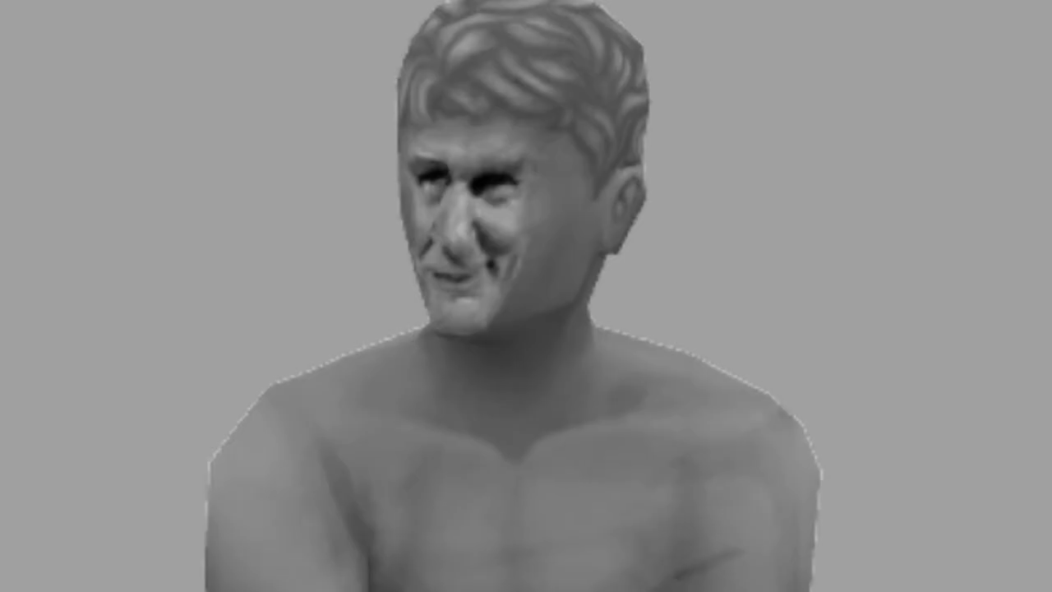
left_click_drag(526, 210, 873, 380)
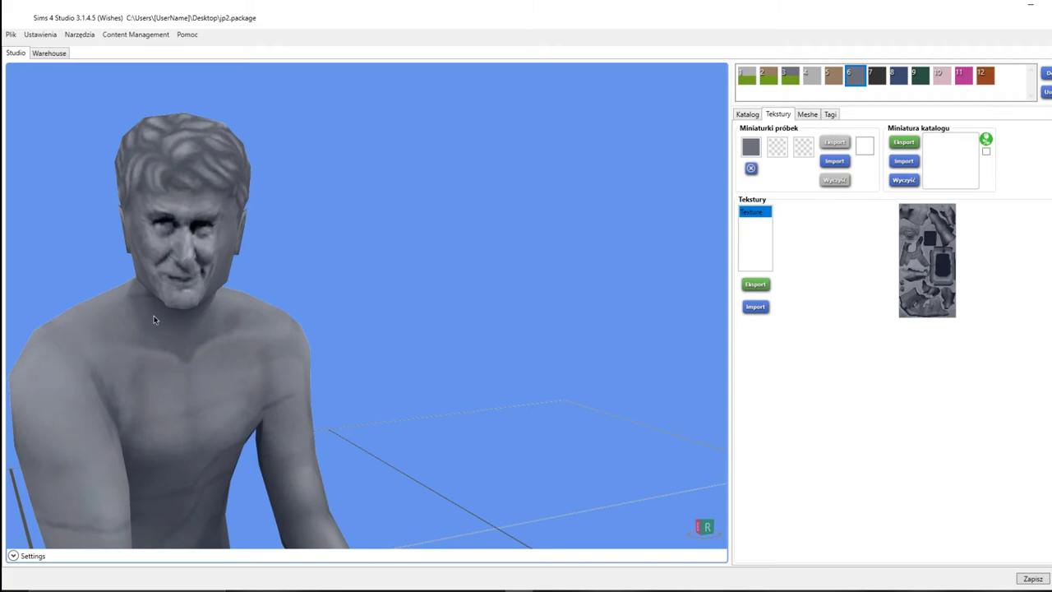
- Return to papiez.png in Photoshop to check the face texture, and view the whole statue in Sims 4 Studio
mouse_move(435, 590)
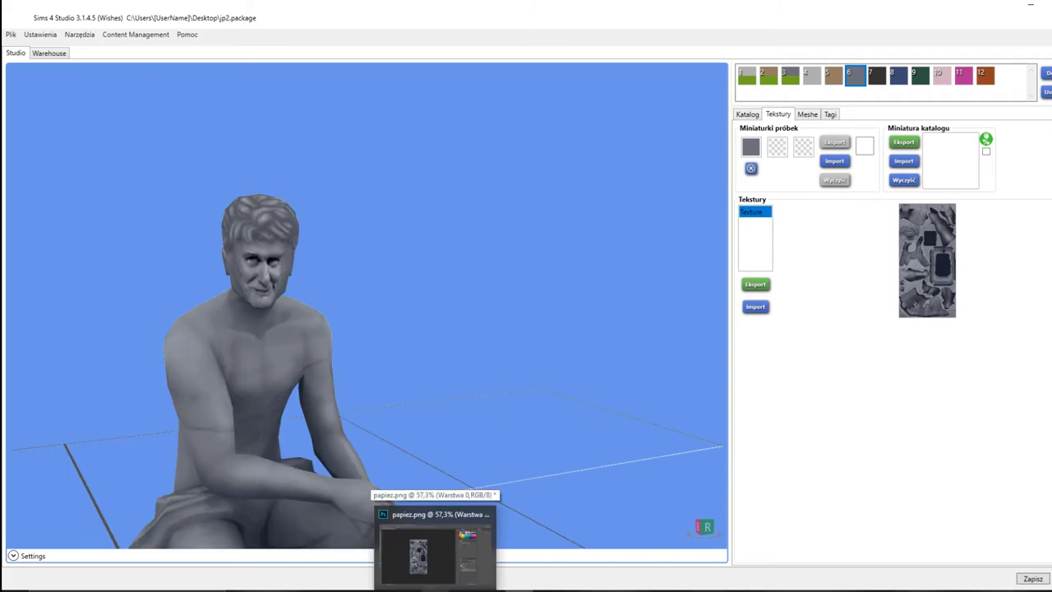
left_click(436, 552)
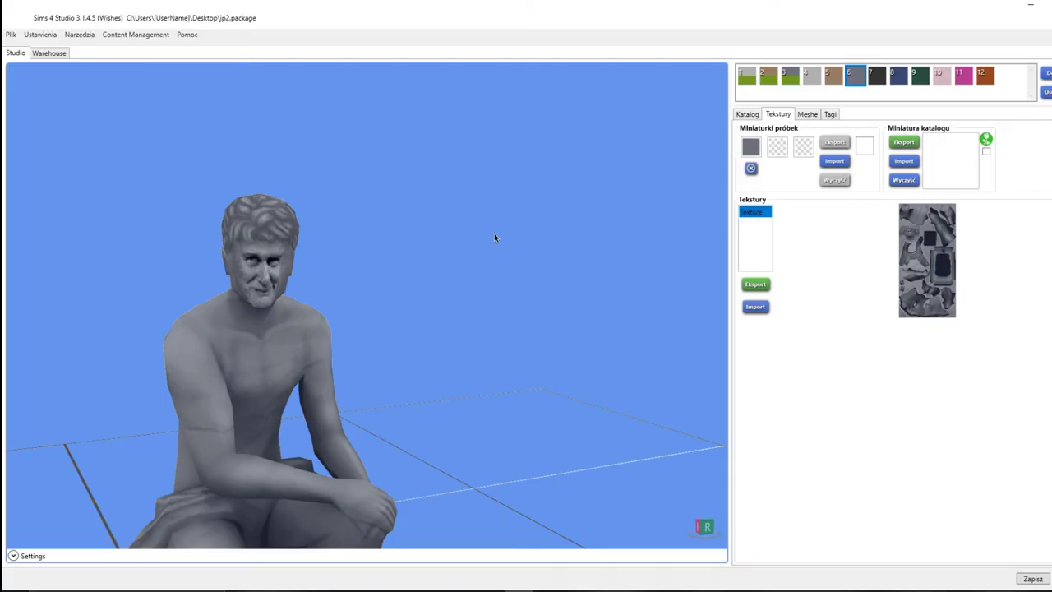
left_click_drag(367, 279, 510, 331)
scroll(389, 269, "down", 4)
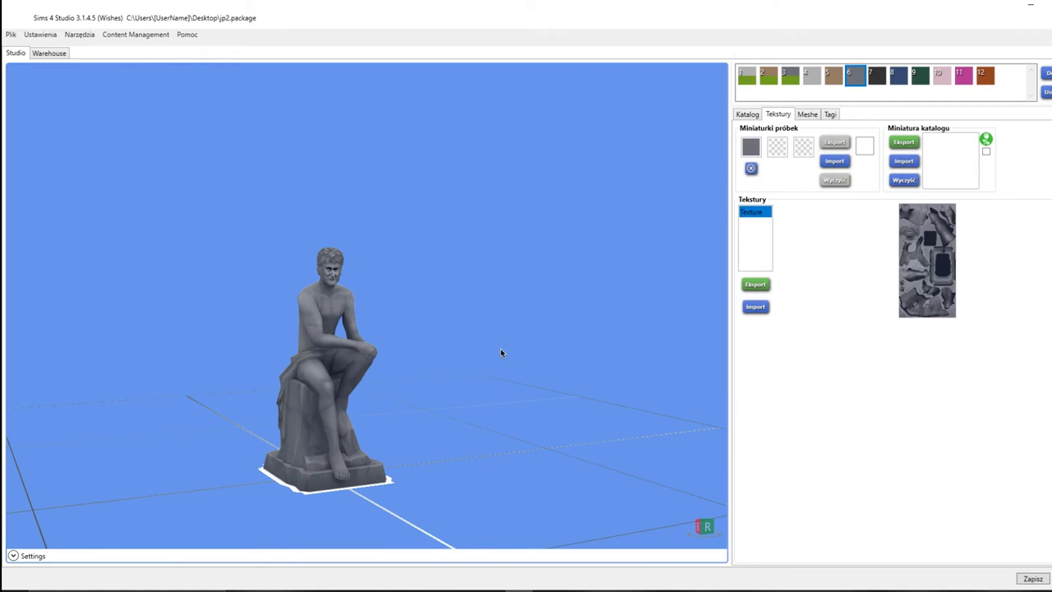